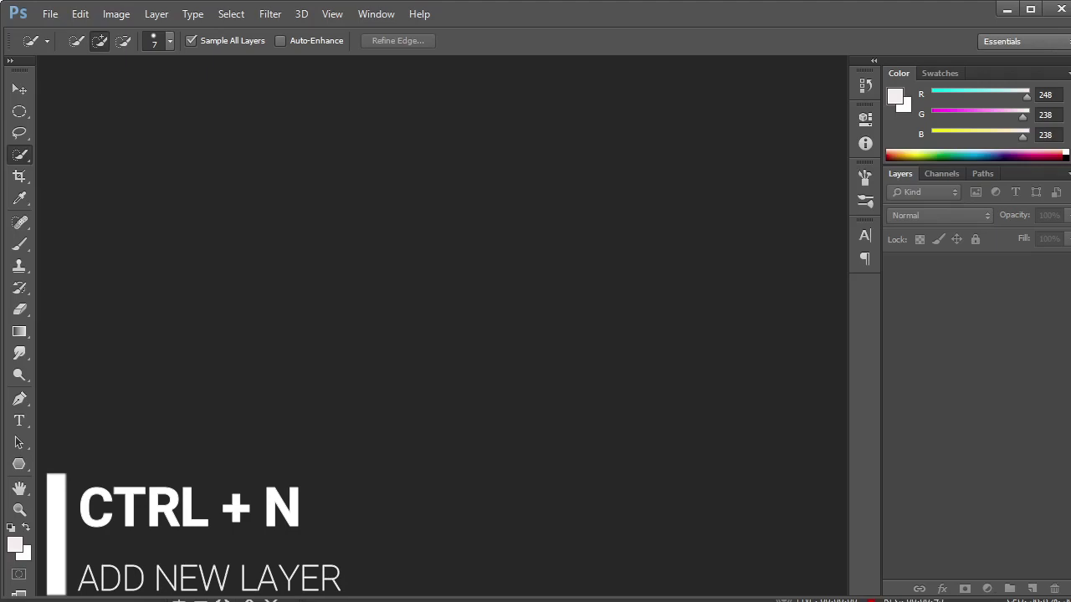
- Create a new 1080 by 1080 pixel RGB document named cartoon with a white background
key(ctrl+n)
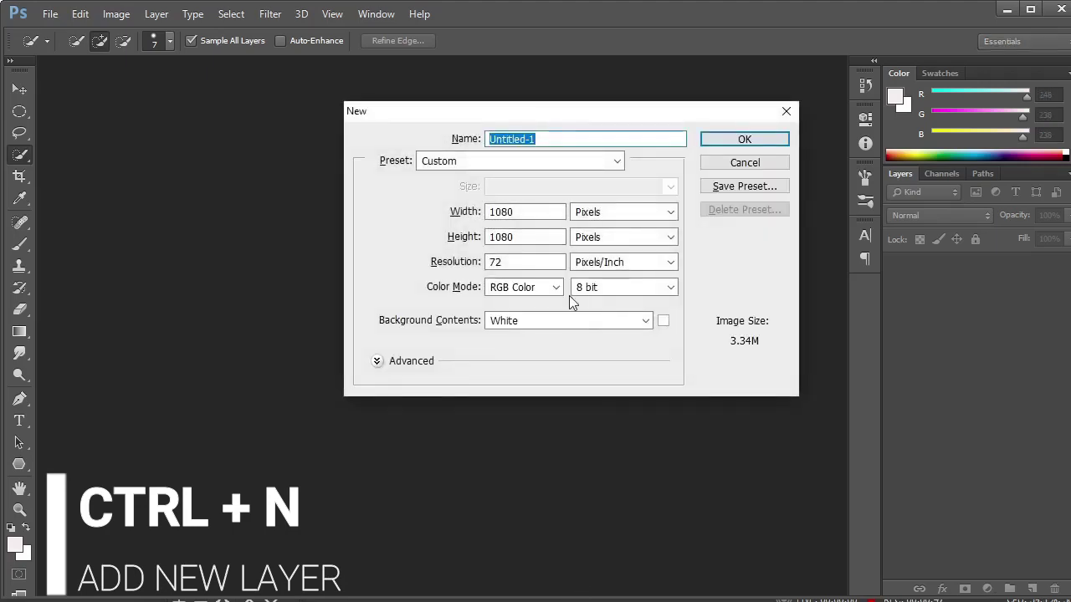
click(600, 140)
key(shift+Left)
key(BackSpace)
key(BackSpace)
key(BackSpace)
key(BackSpace)
key(BackSpace)
key(BackSpace)
key(BackSpace)
key(BackSpace)
key(BackSpace)
key(BackSpace)
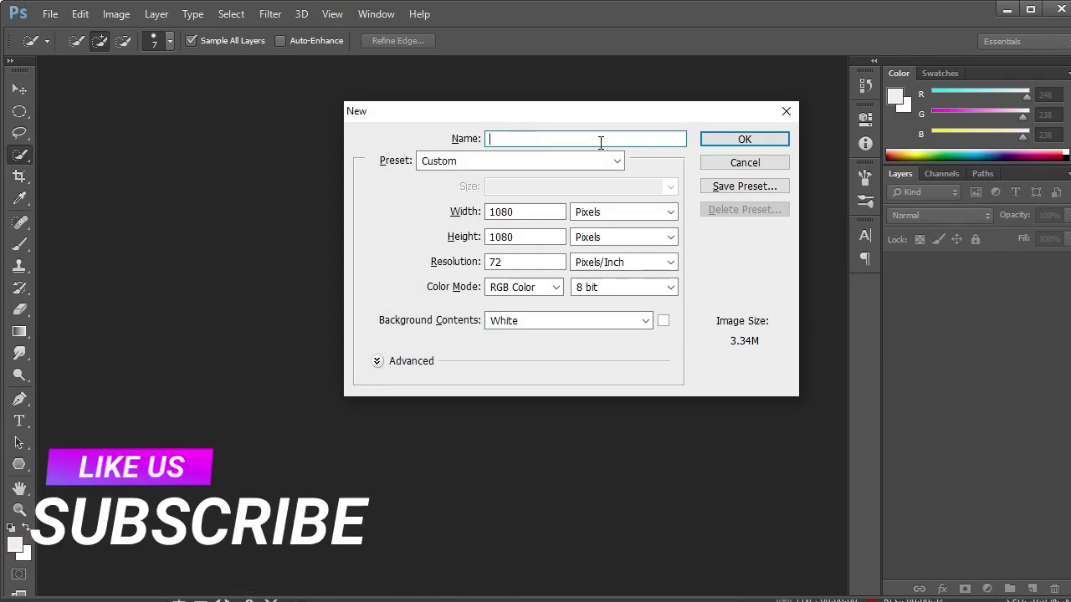
text(cartoon)
key(Return)
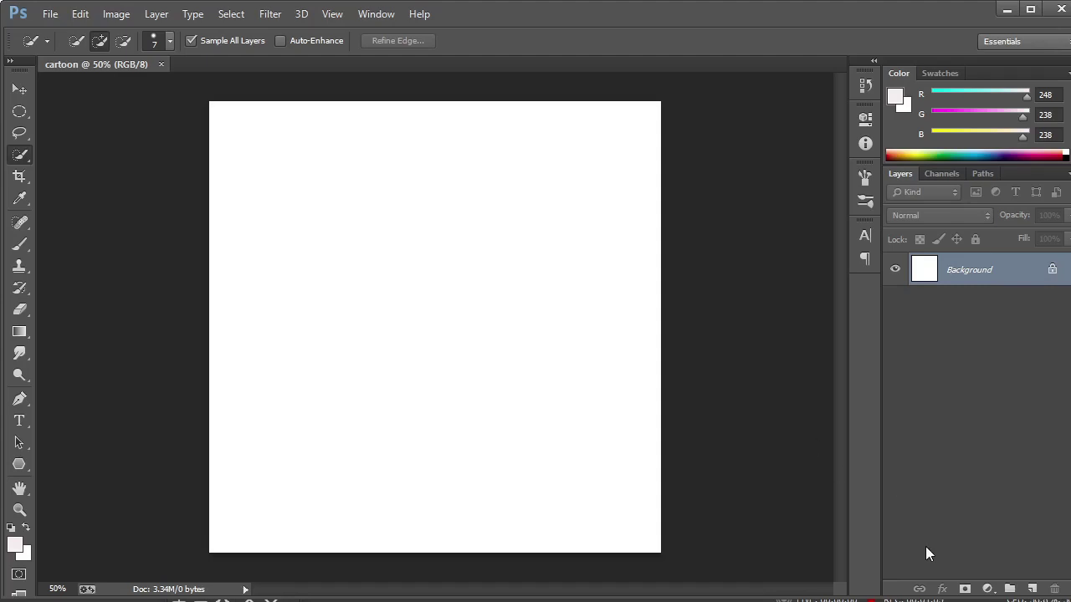
- Add a gradient fill layer and set the gradient's starting colour stop to red fd0909
click(988, 590)
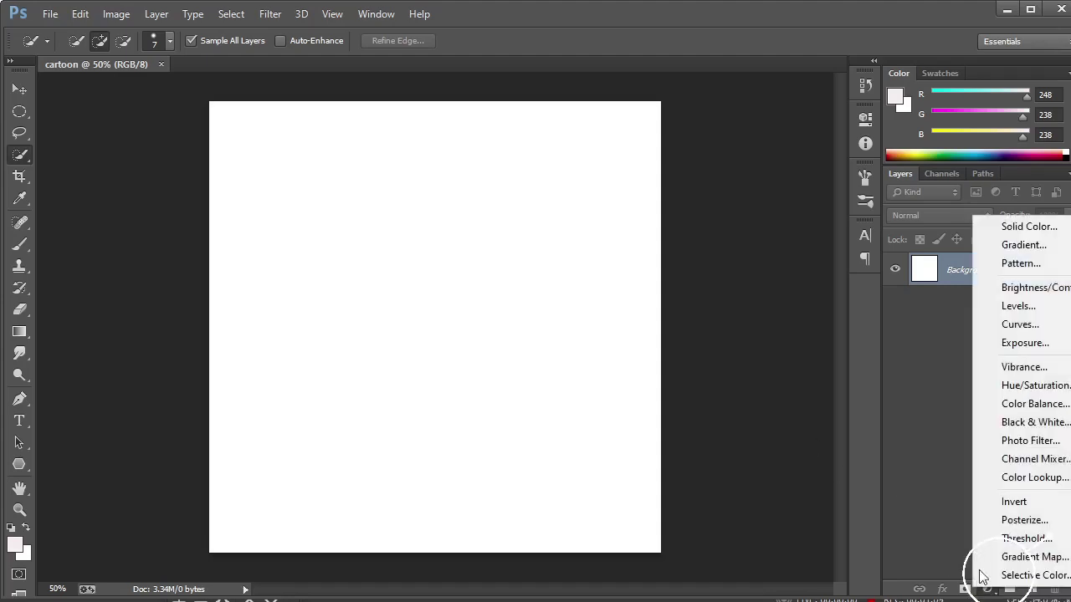
click(987, 245)
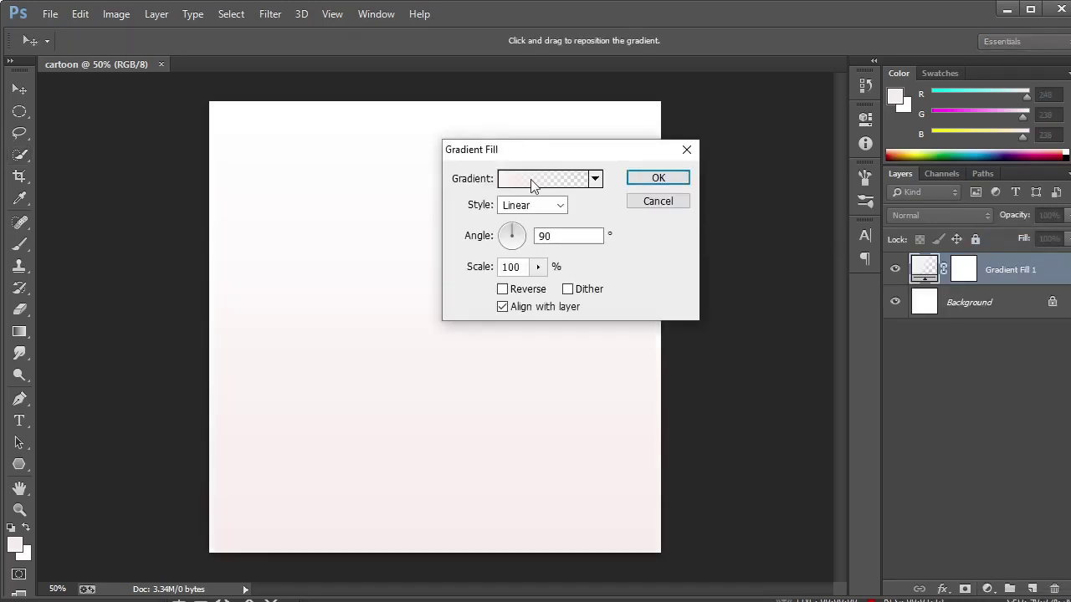
click(580, 184)
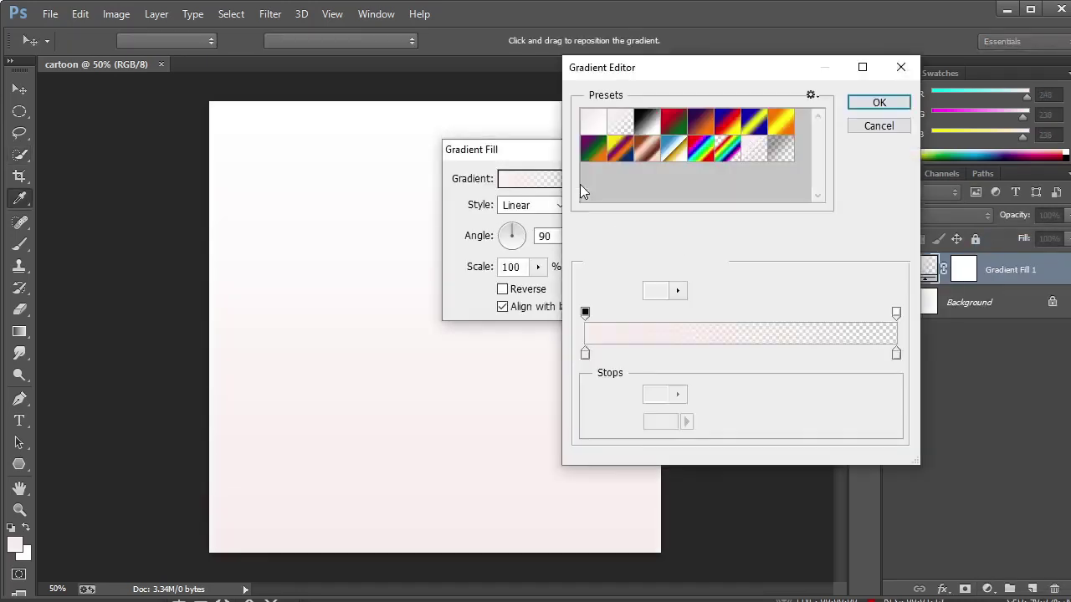
click(586, 355)
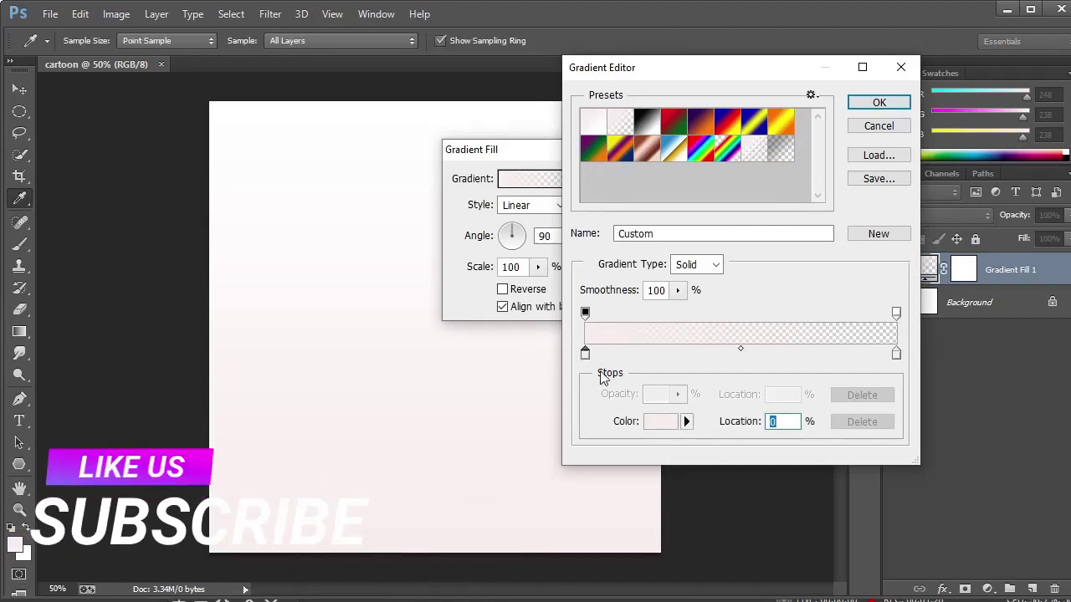
click(653, 424)
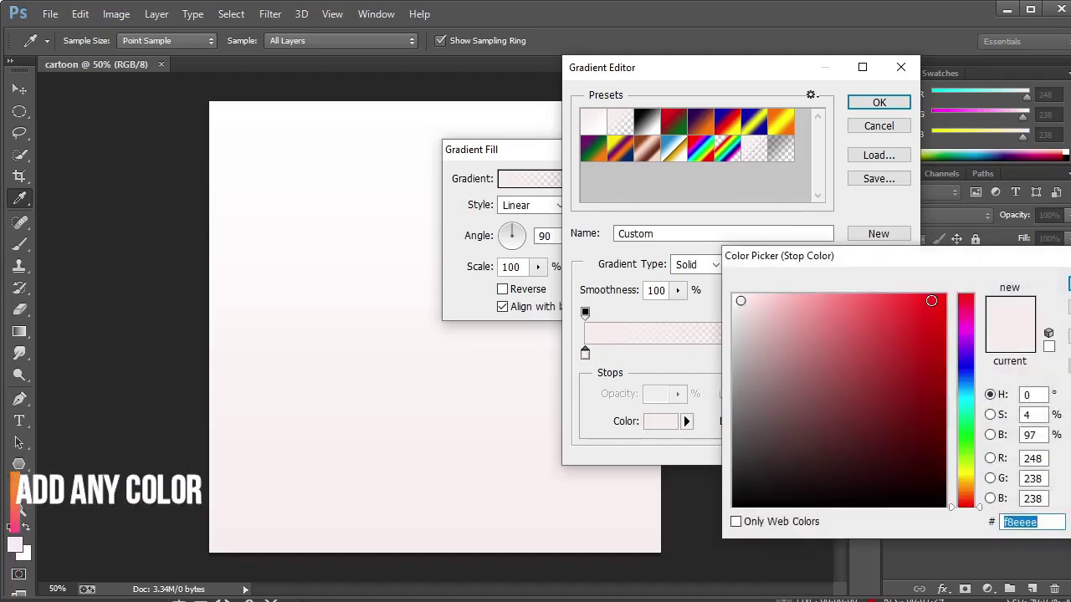
click(938, 296)
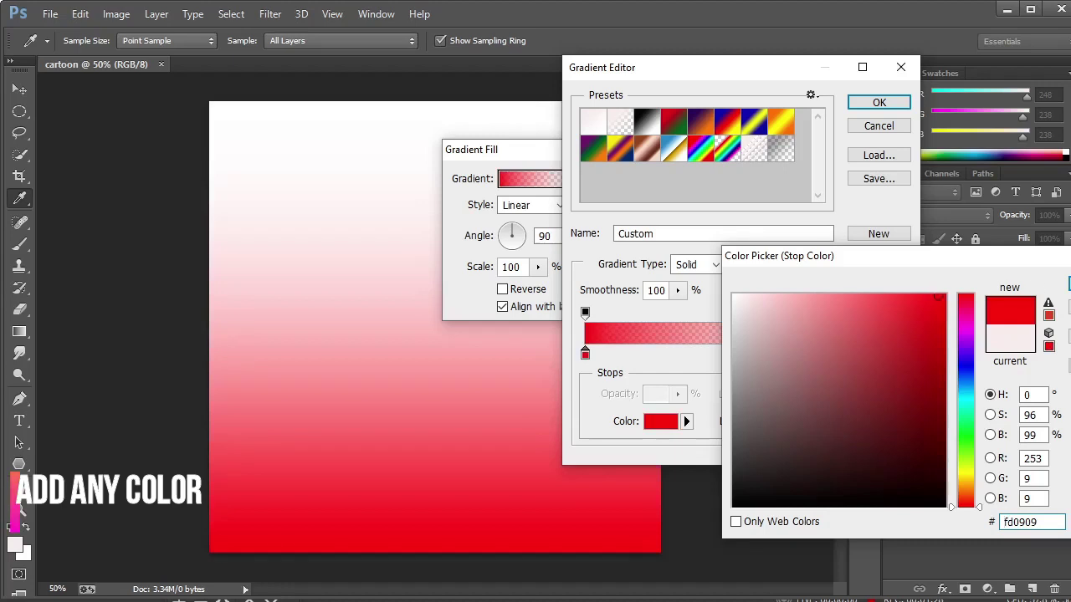
key(Return)
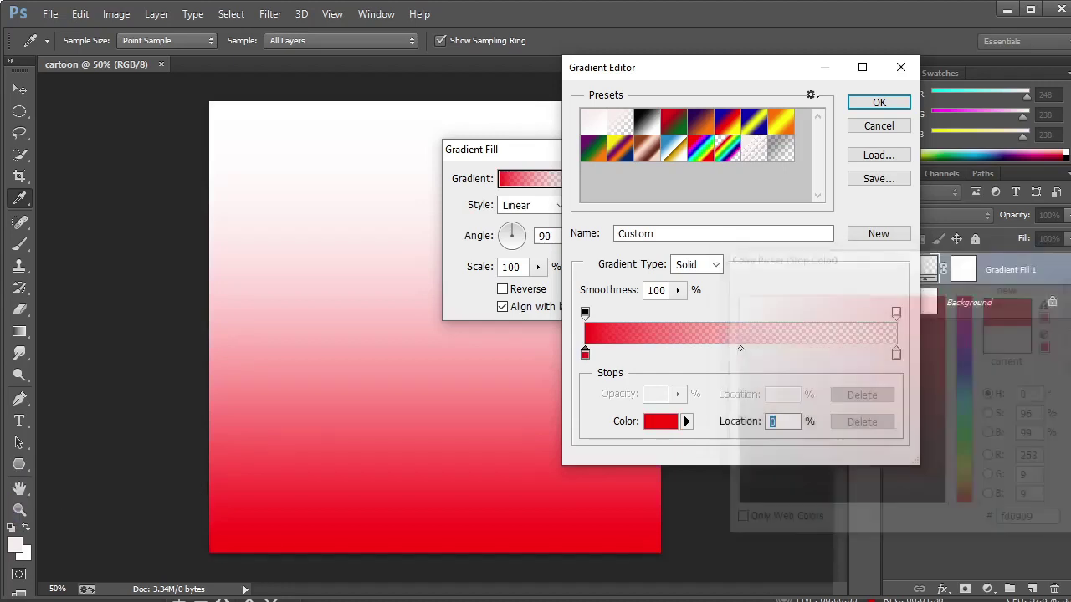
- Set the gradient's end colour stop to a crimson sampled from the colour spectrum and accept the edited gradient
click(896, 354)
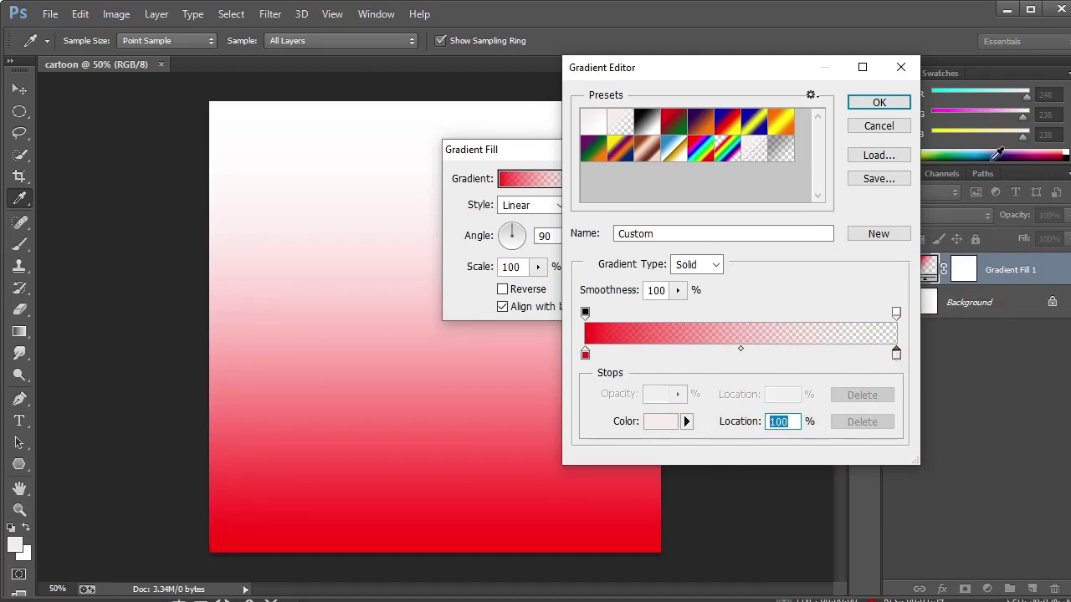
drag(998, 153, 1055, 150)
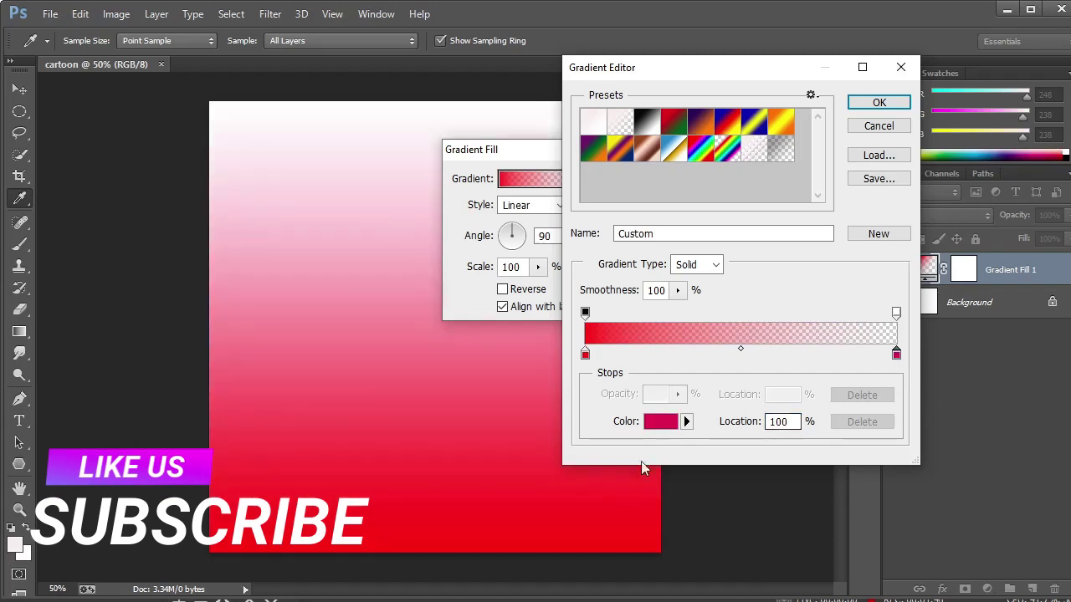
click(879, 103)
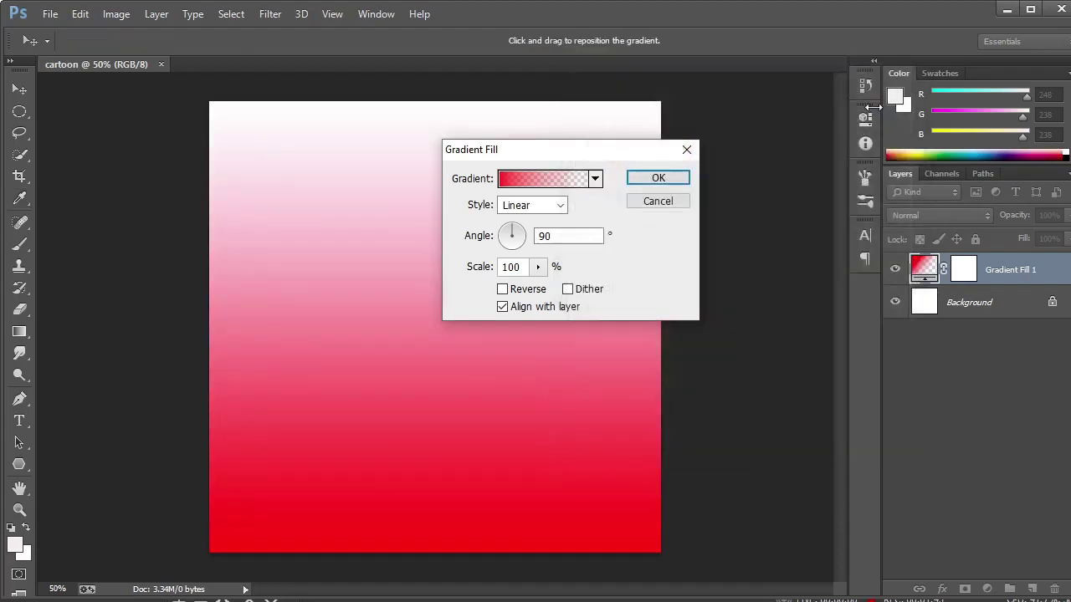
- Make the gradient fill Radial with a scale of 106% and reversed direction, and apply it
click(520, 207)
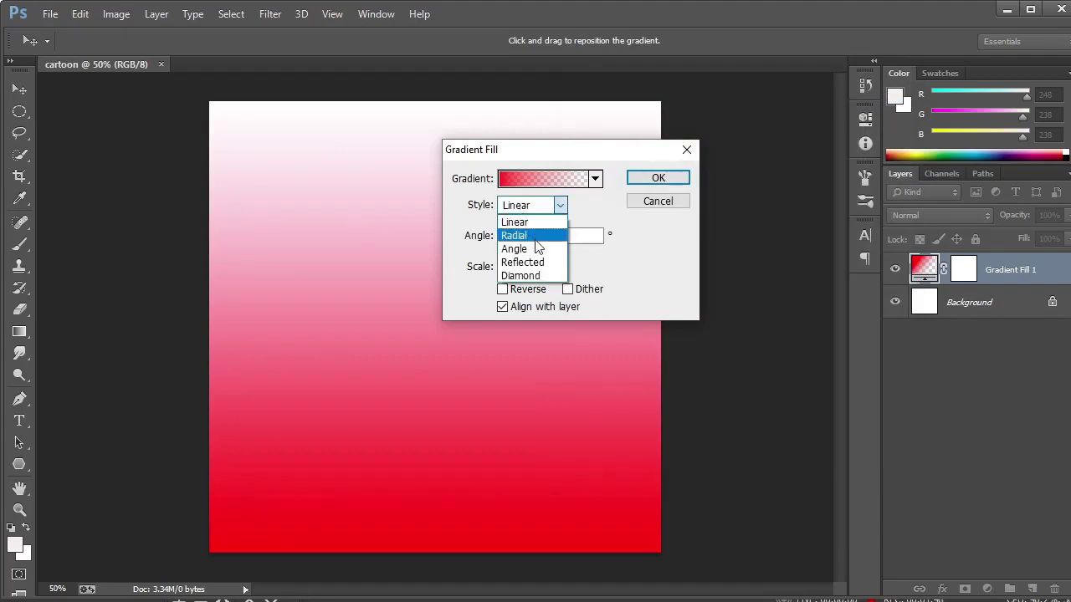
click(535, 238)
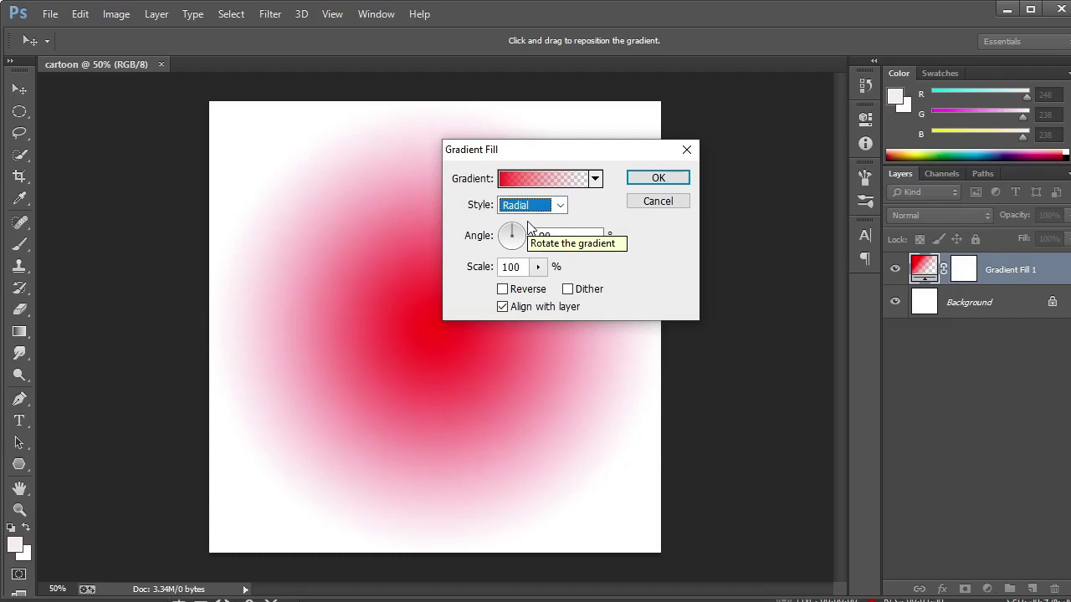
click(522, 266)
text(10)
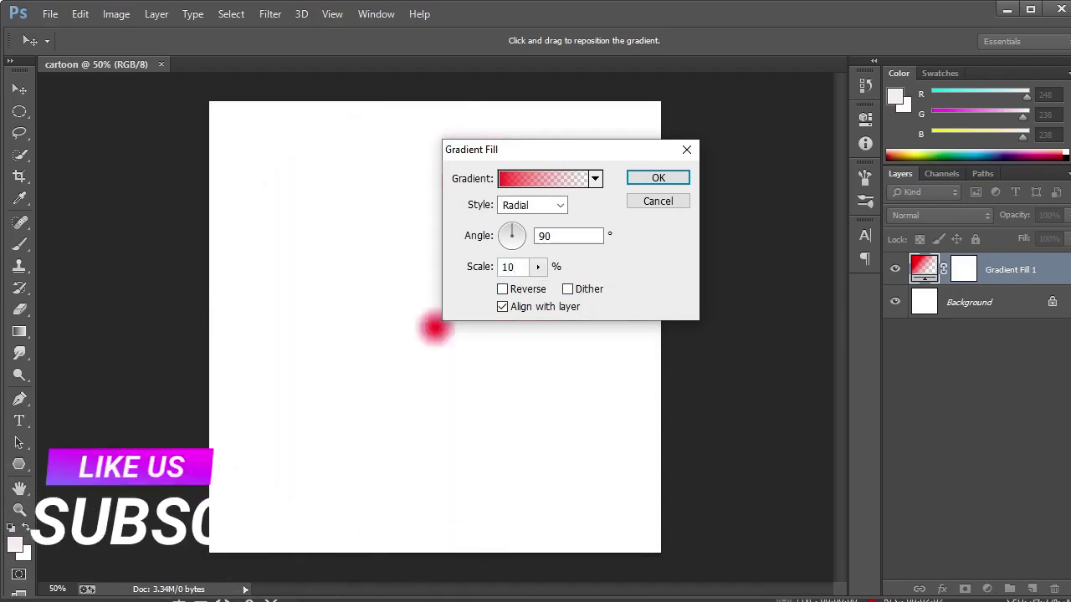
text(6)
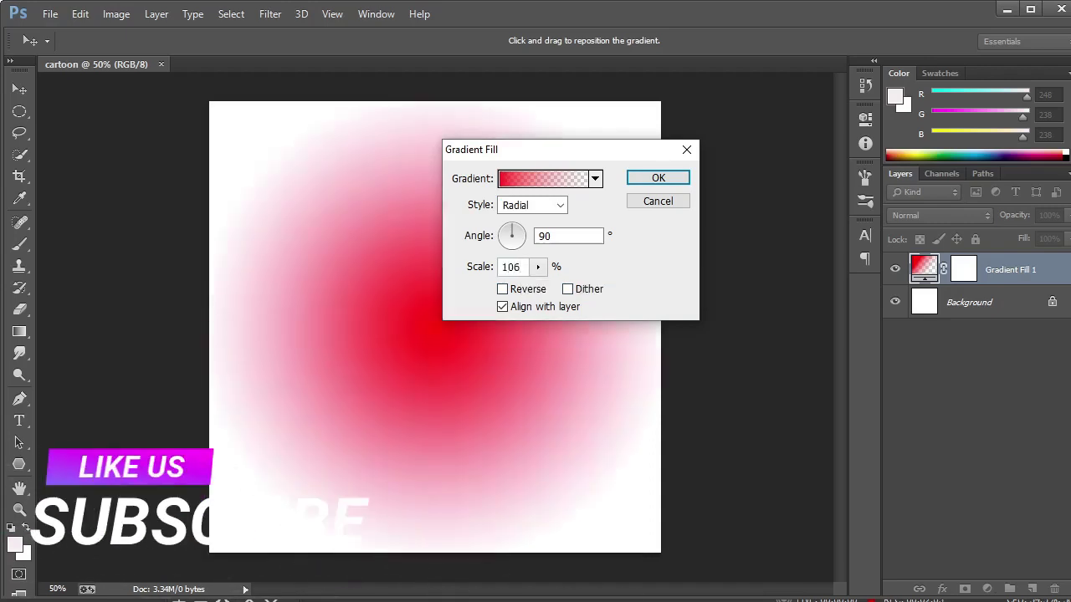
click(502, 291)
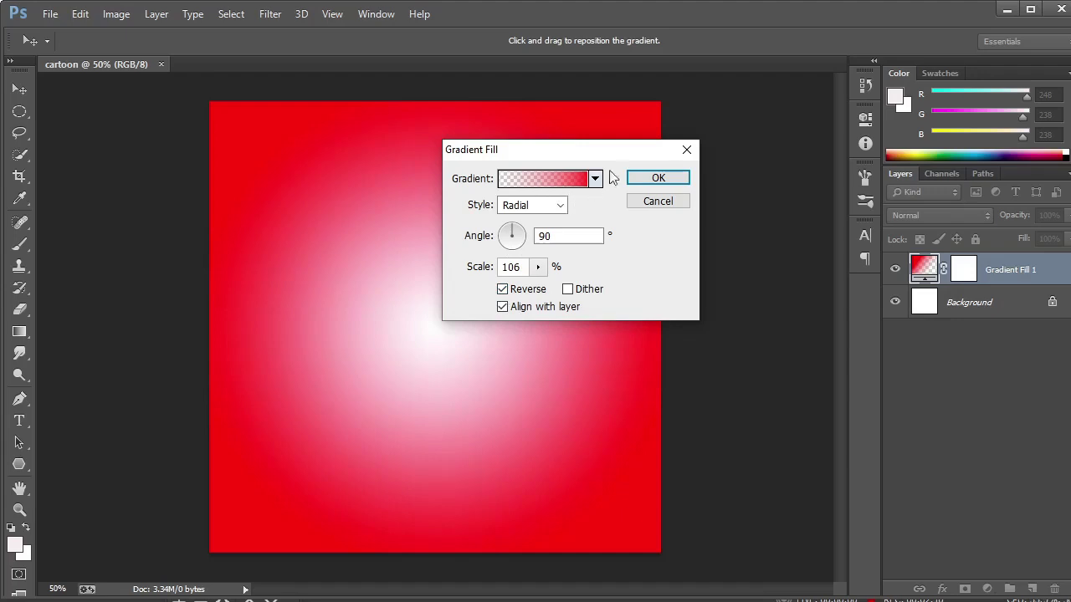
click(657, 179)
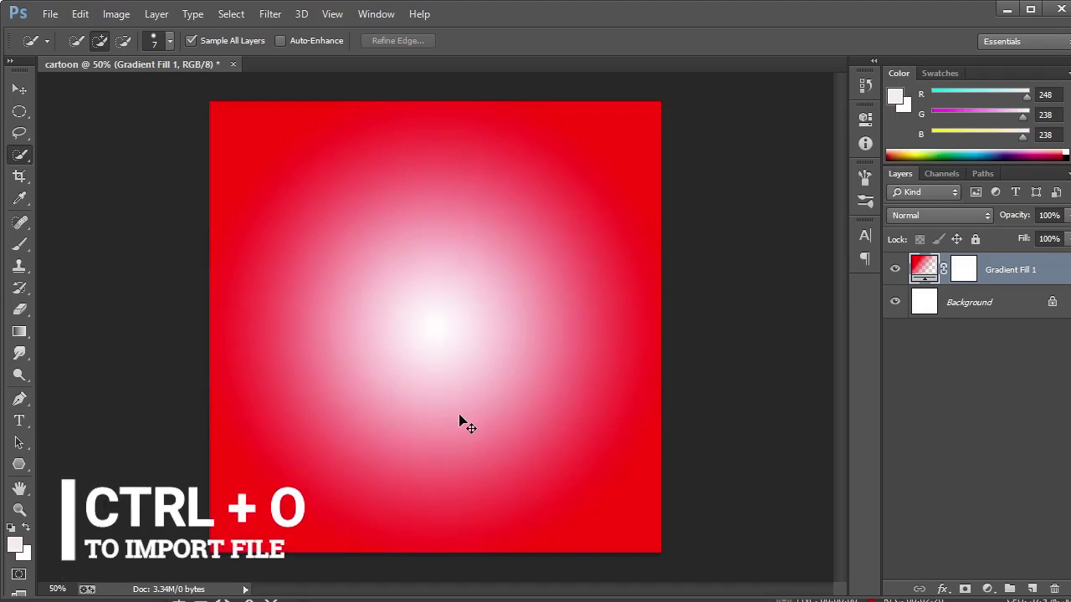
- Open the JPG of the cartoon man in a suit on the crimson background from Local Disk (E:)
key(ctrl+o)
click(419, 255)
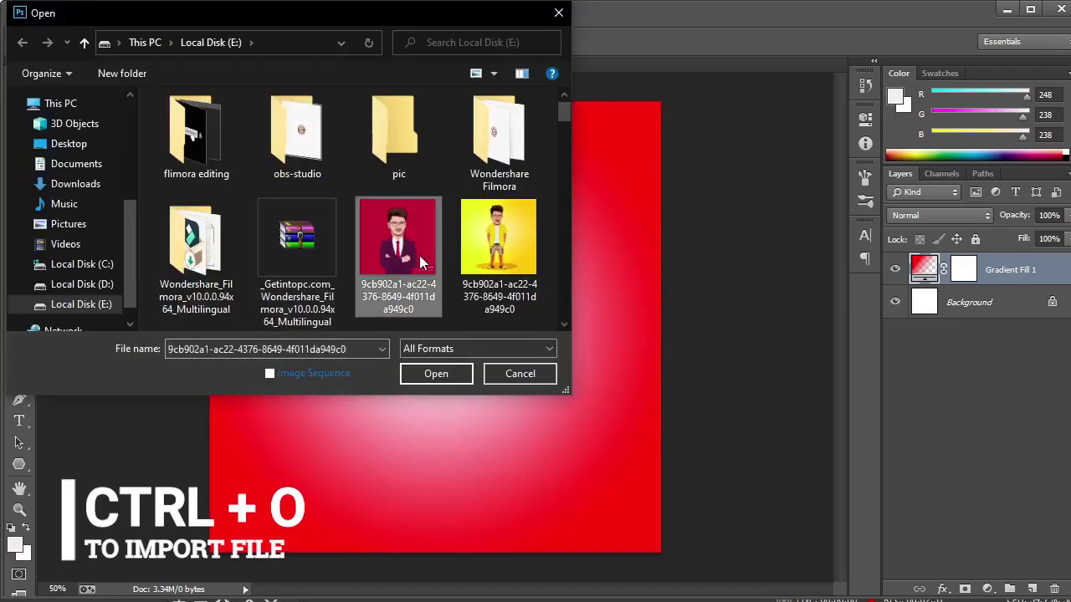
click(435, 374)
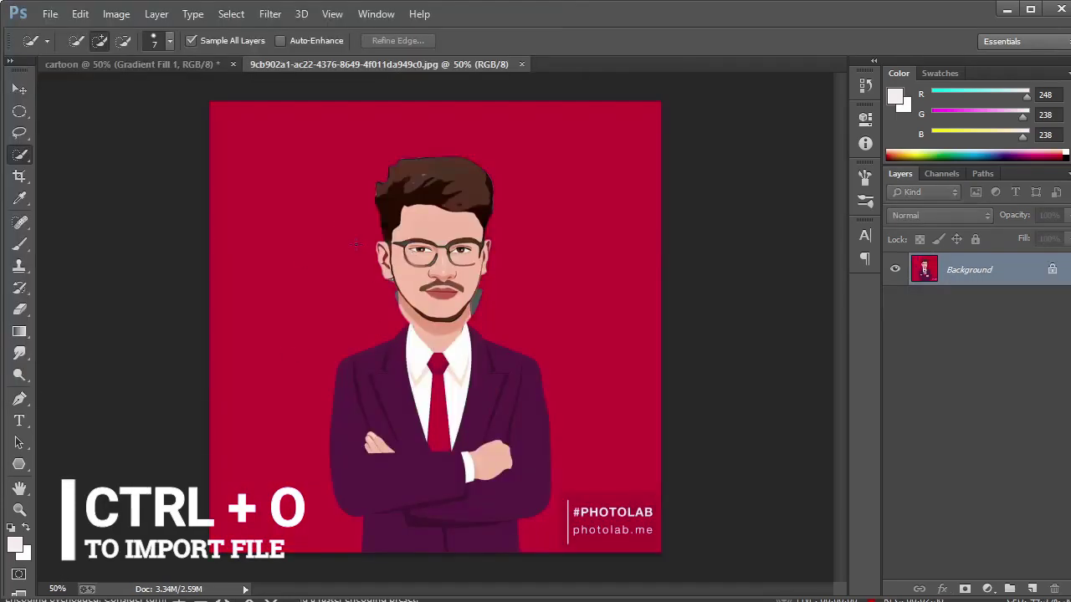
- Select the man's suit, shirt, tie and hands with the Quick Selection tool, leaving out the head and neck
click(20, 155)
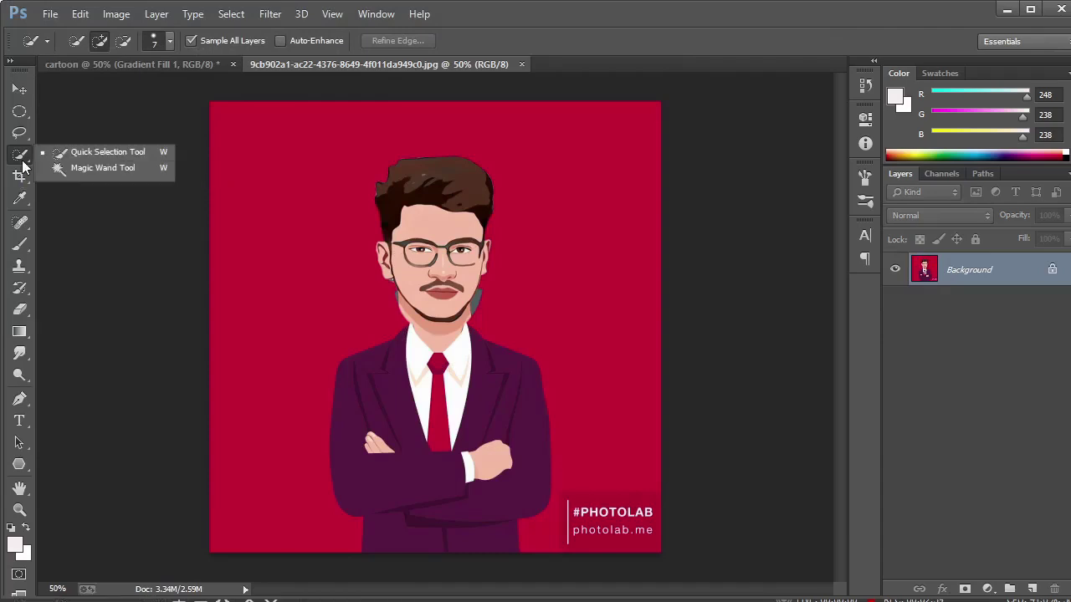
click(67, 149)
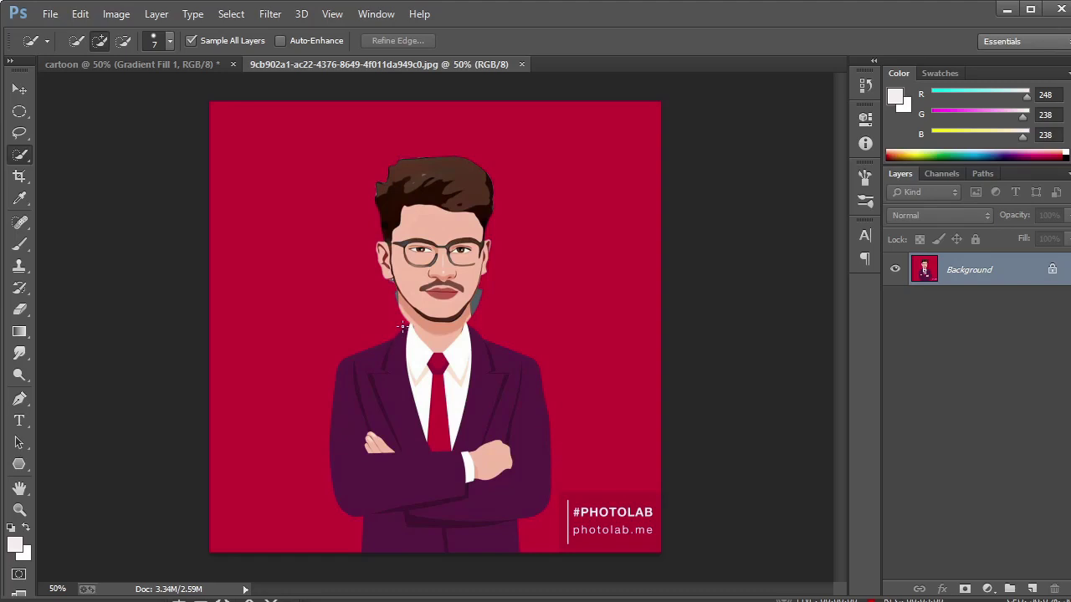
click(403, 327)
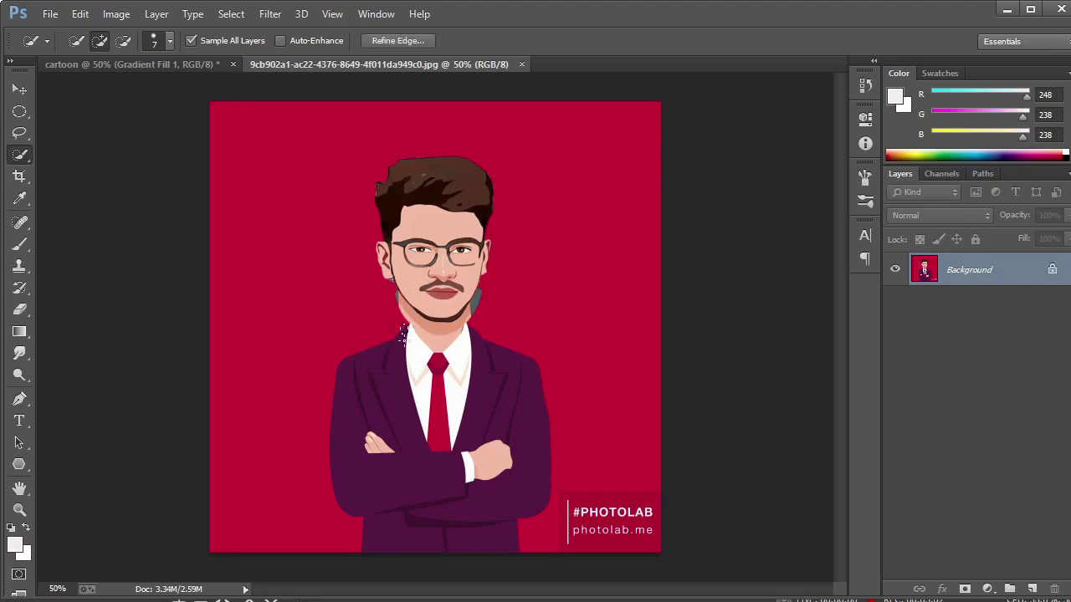
drag(401, 345, 413, 479)
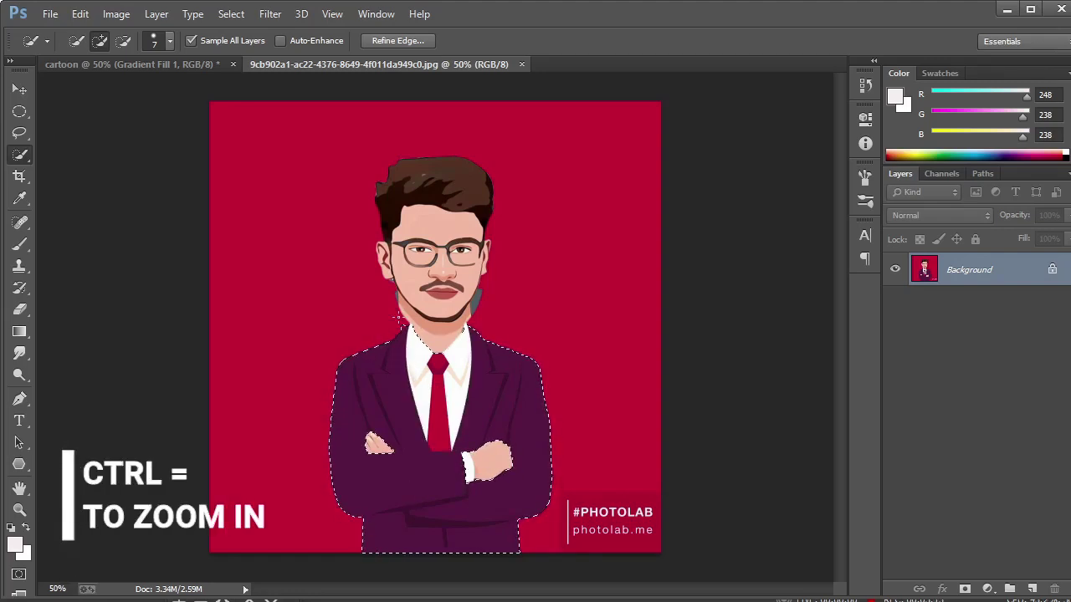
click(399, 329)
key(ctrl+equal)
key(ctrl+equal)
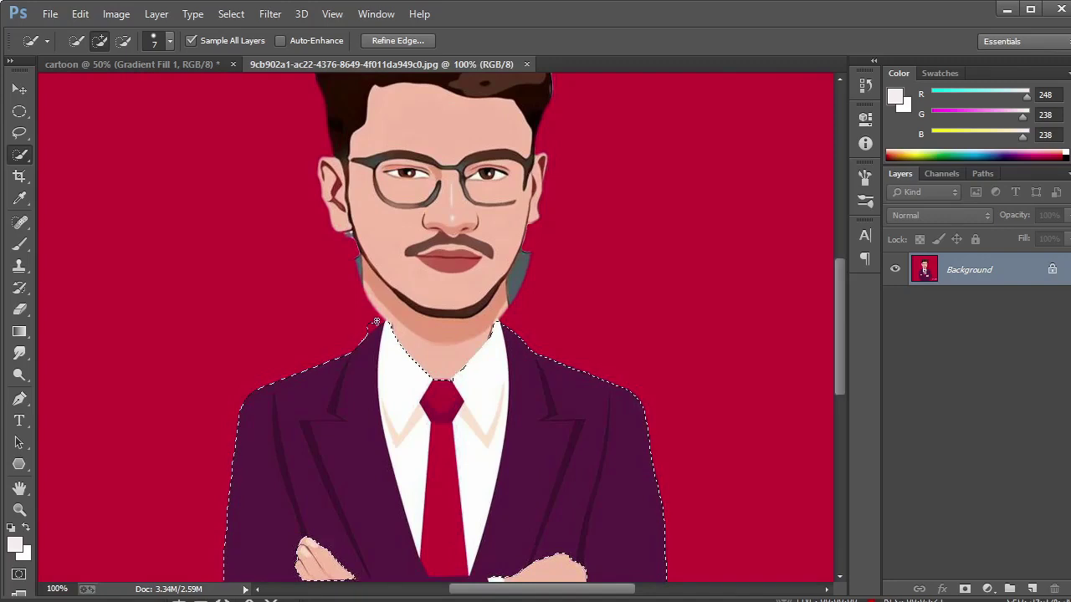
key(alt)
key(ctrl+minus)
key(ctrl+minus)
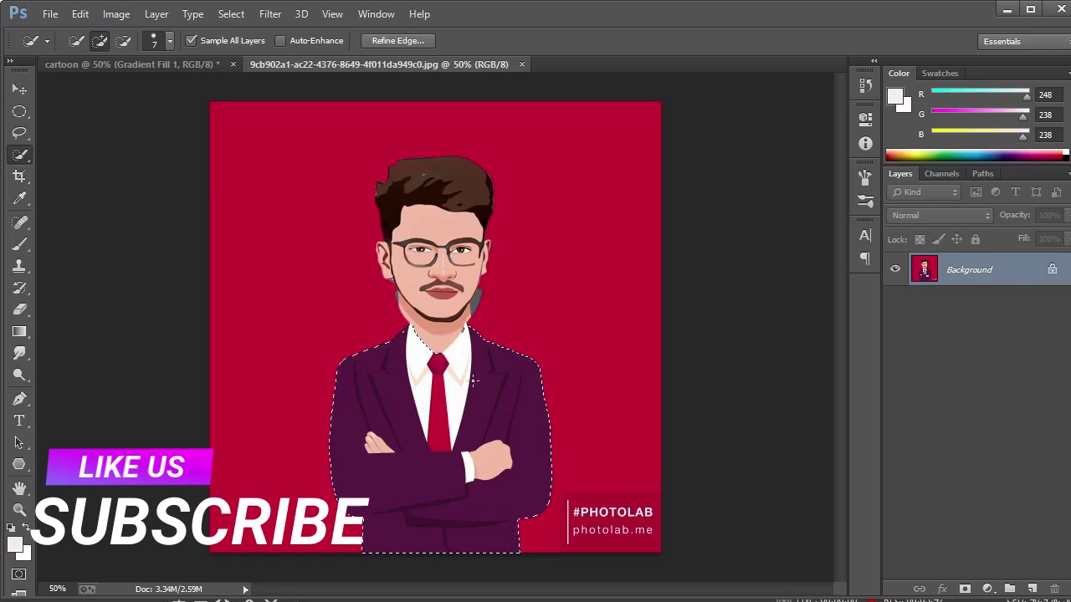
- Refine the selection edge with Decontaminate Colors enabled and output it to a new layer with a layer mask
click(396, 39)
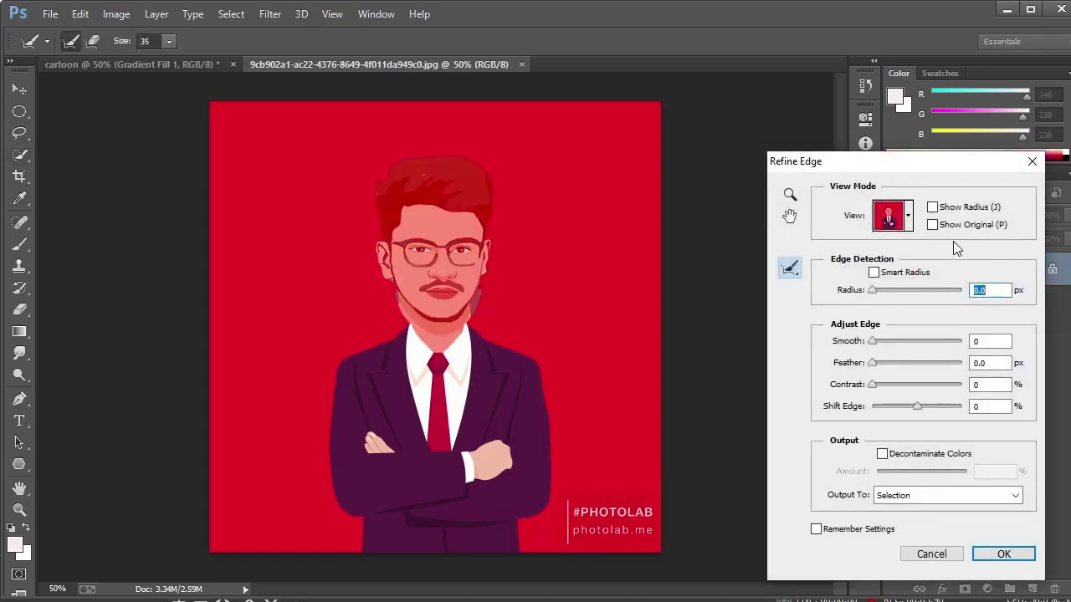
click(910, 219)
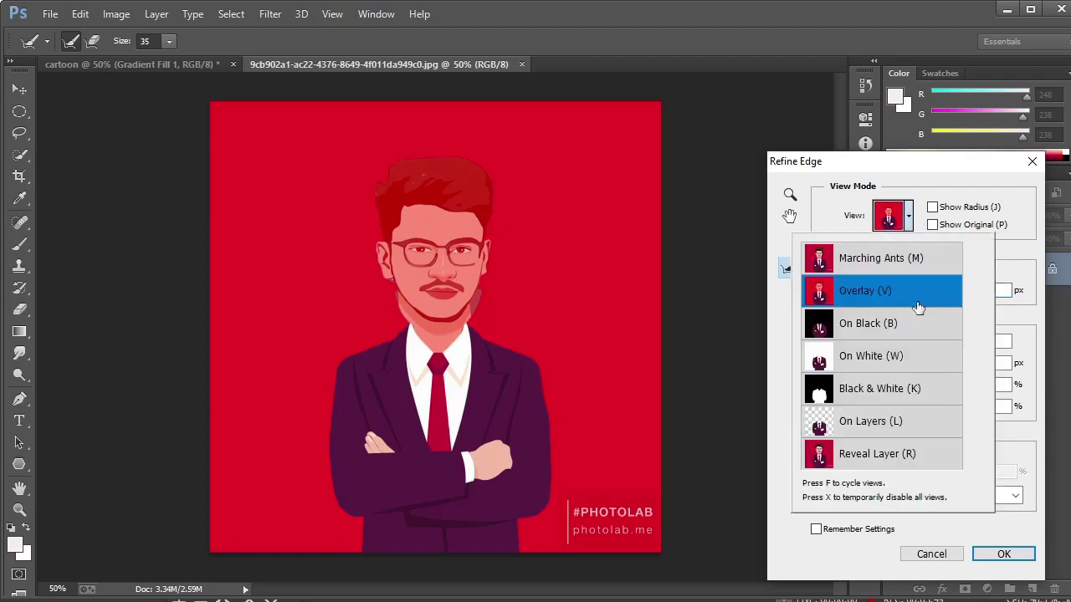
click(899, 202)
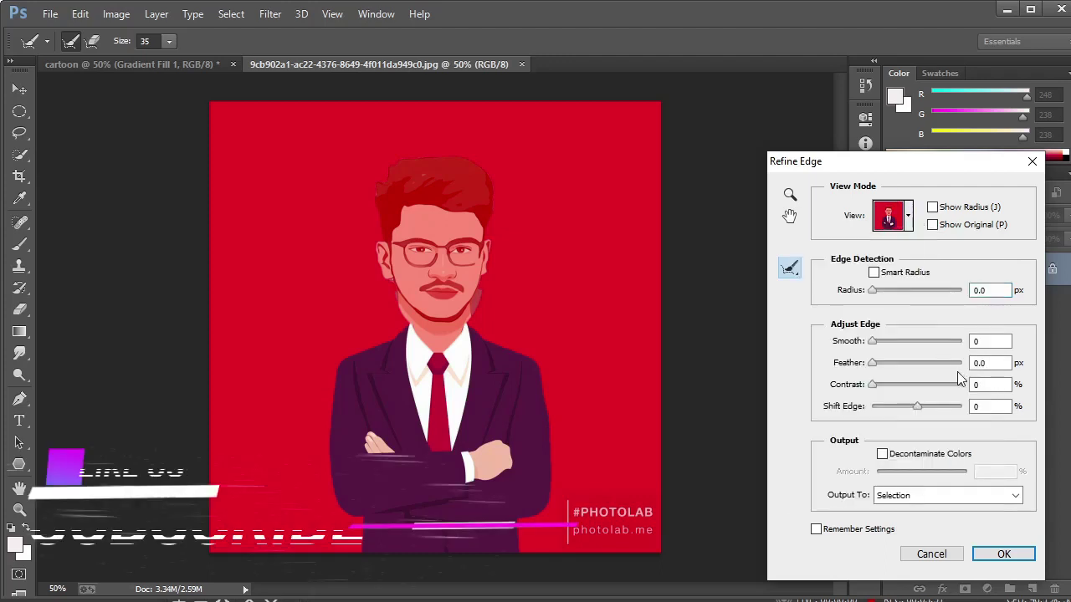
click(882, 454)
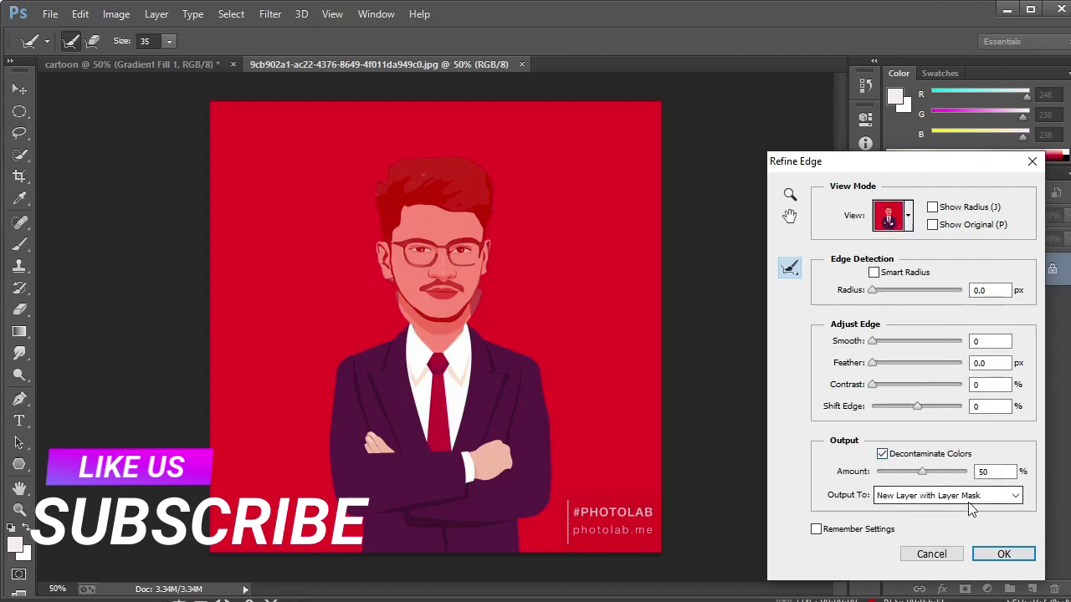
click(999, 554)
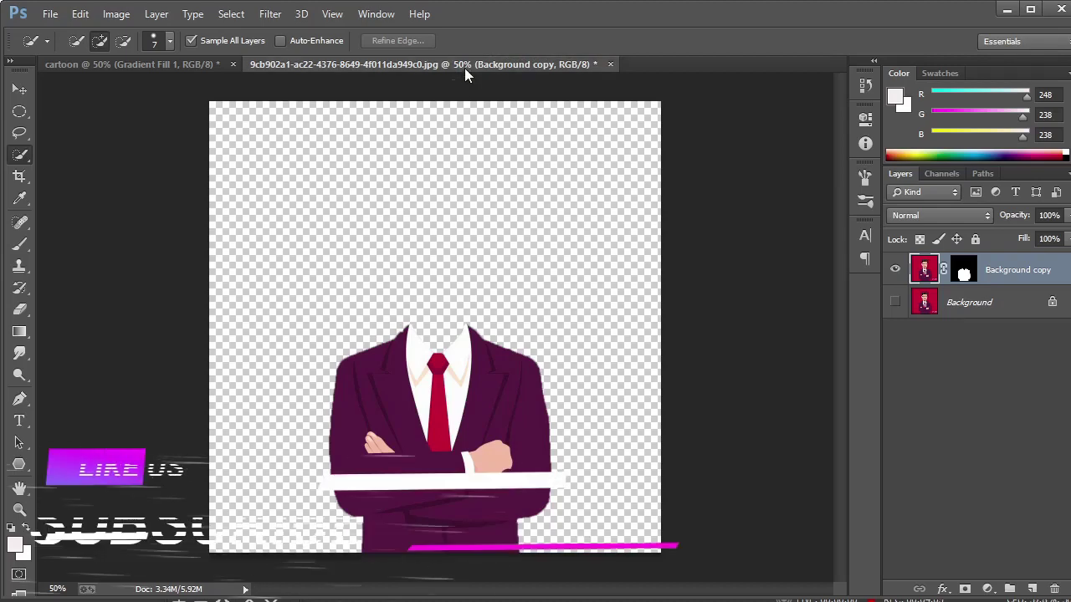
- Float the suit image's window, copy the cut-out suit onto the middle of the cartoon document, and minimise the source window
drag(462, 67, 874, 77)
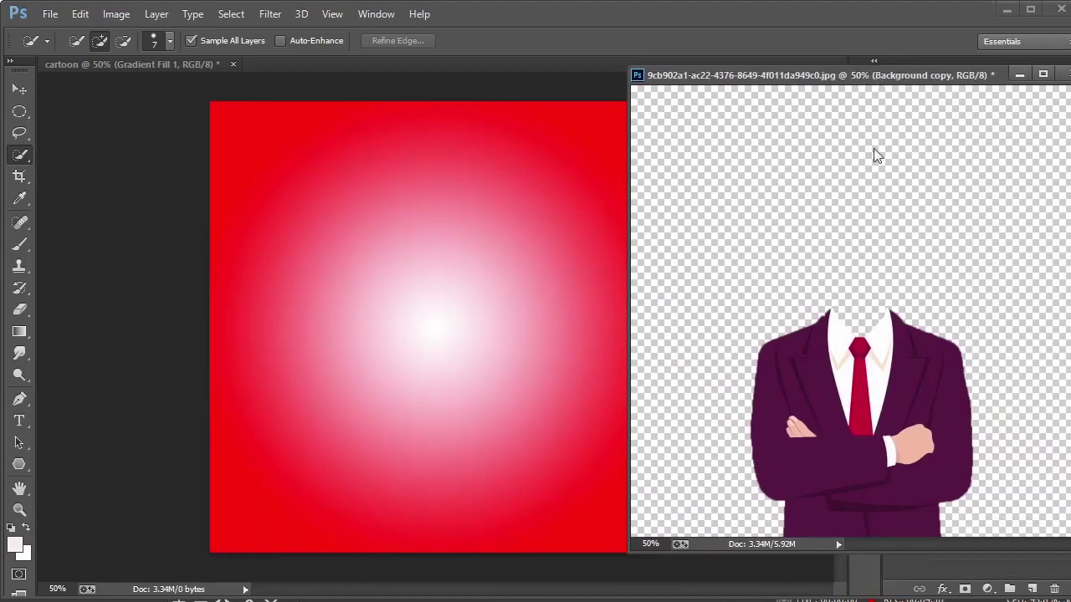
click(19, 89)
drag(845, 434, 437, 381)
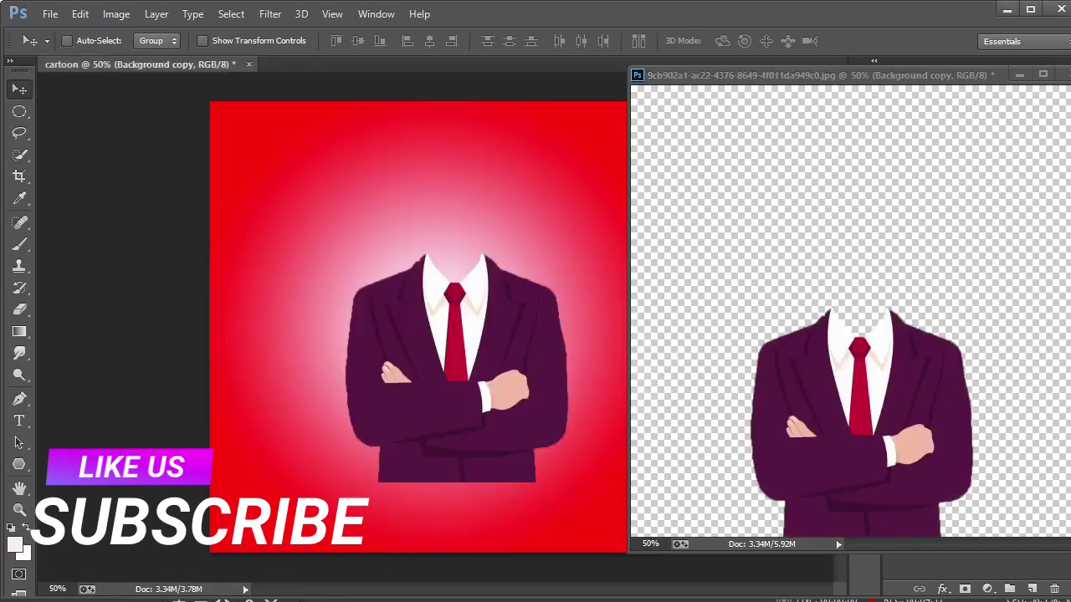
click(1018, 76)
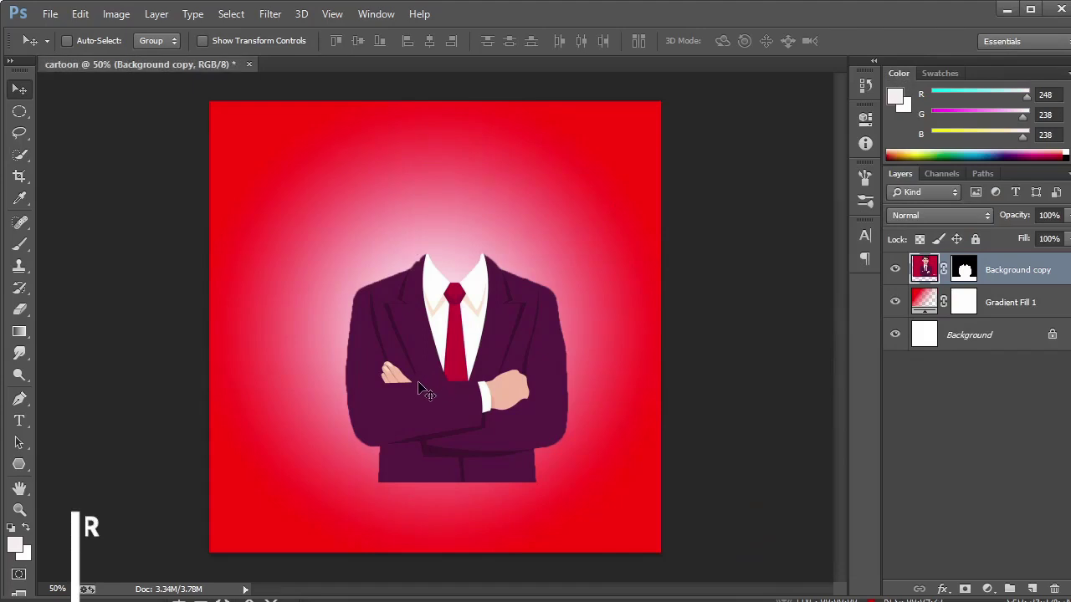
- Move the suit body down to X 514 px, Y 540 px so its cut-off base meets the canvas's lower edge
key(ctrl+t)
drag(427, 387, 441, 458)
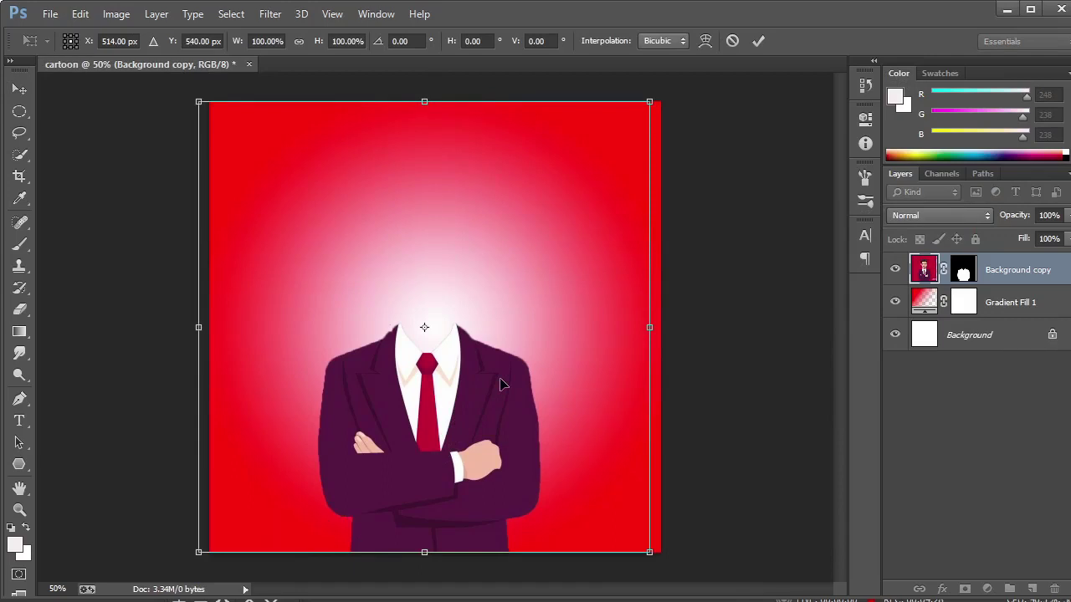
key(Return)
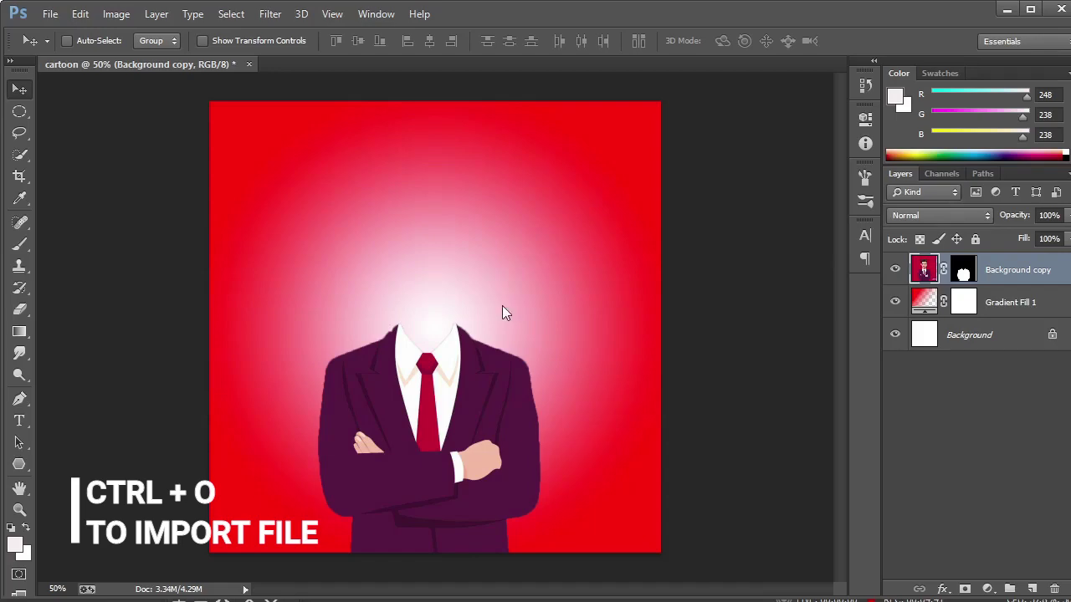
- Open the JPG of the cartoon man in a suit on the crimson background from Local Disk (E:) again
key(ctrl+o)
click(397, 243)
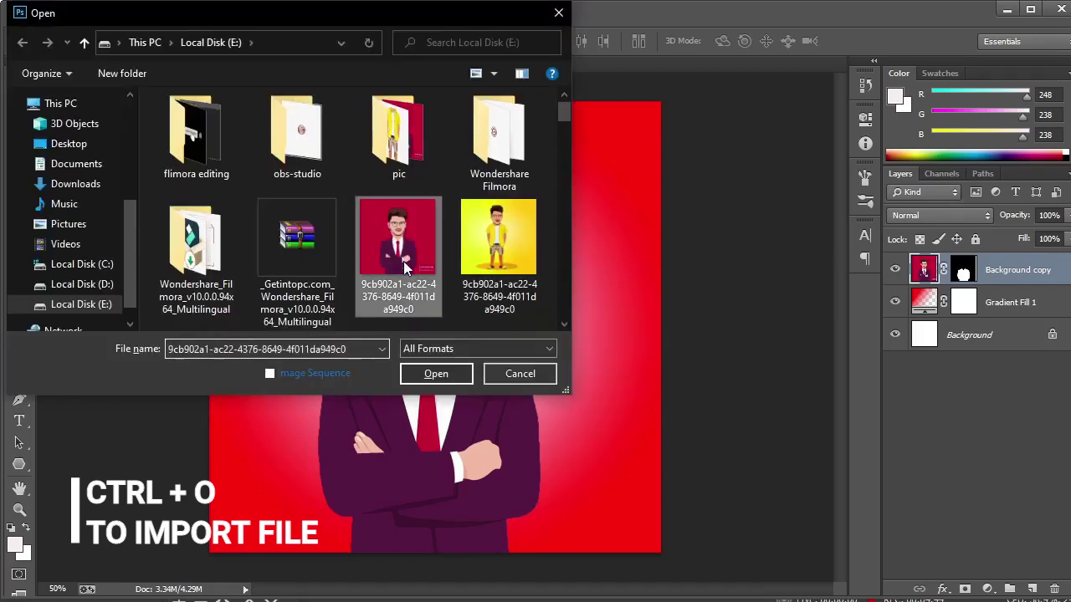
click(436, 373)
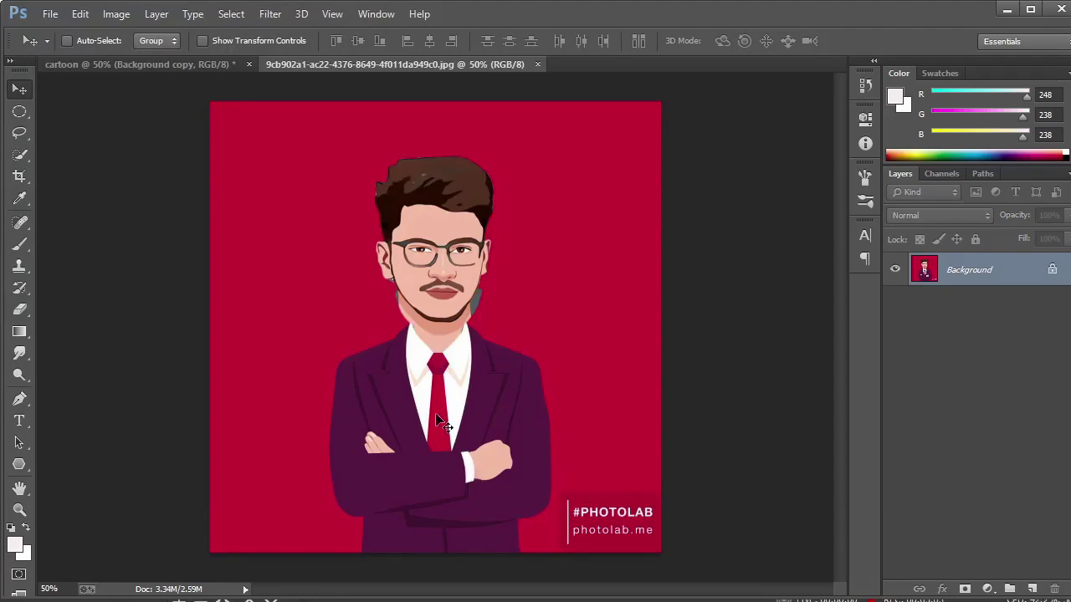
- Select the man's hair, face and ears down to the jawline with the Quick Selection tool, leaving out the neck and suit
click(26, 159)
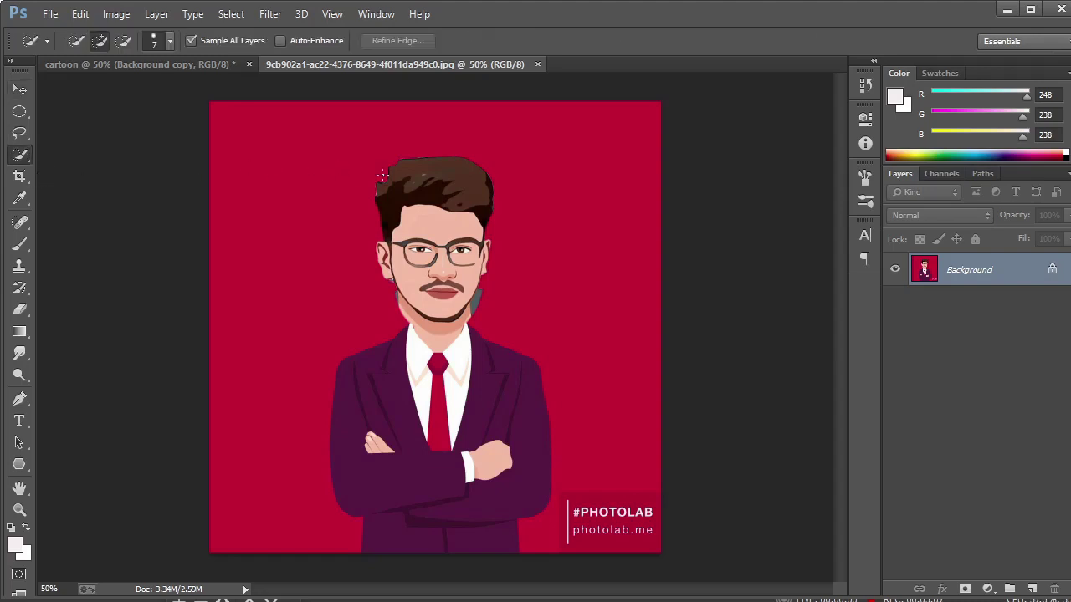
key(ctrl+plus)
mouse_move(402, 158)
mouse_down()
mouse_move(406, 184)
mouse_move(436, 201)
mouse_move(518, 168)
mouse_move(513, 266)
mouse_up()
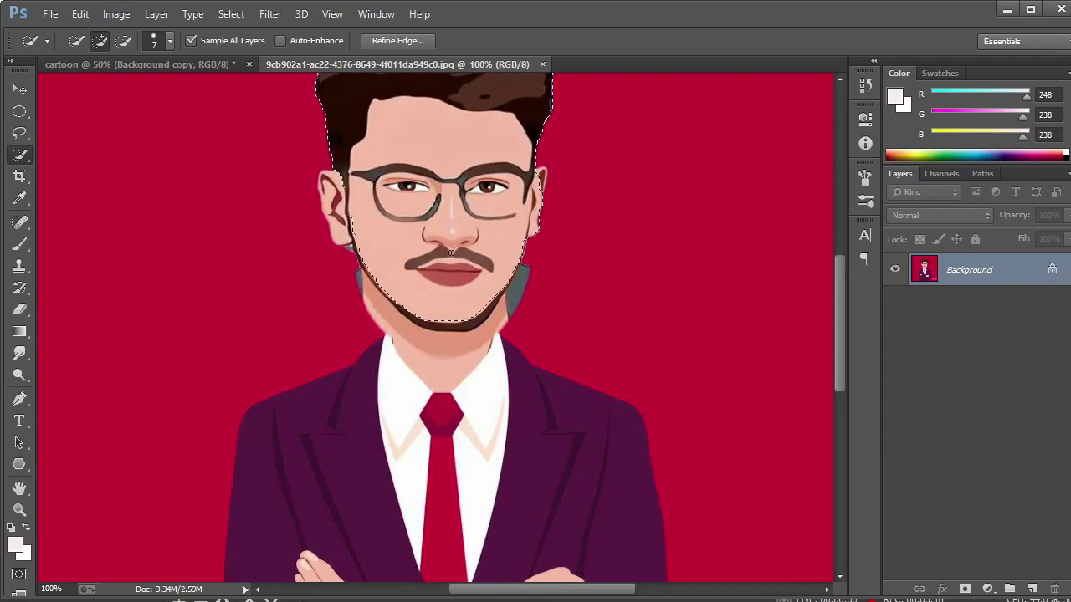
key(ctrl+plus)
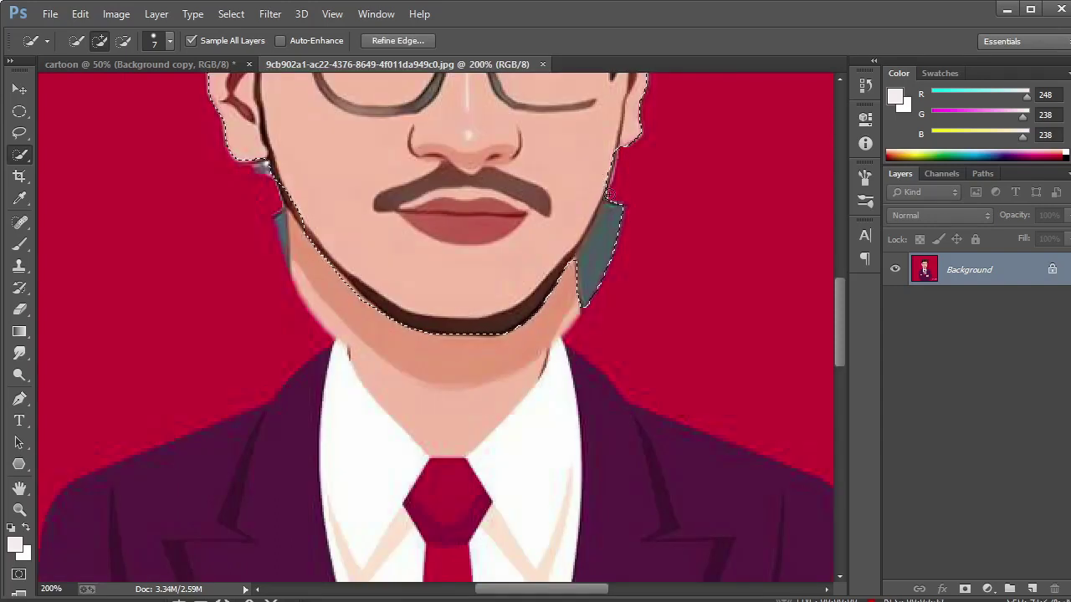
mouse_move(597, 185)
mouse_down()
mouse_move(615, 202)
mouse_move(605, 264)
mouse_up()
key(ctrl+minus)
key(ctrl+minus)
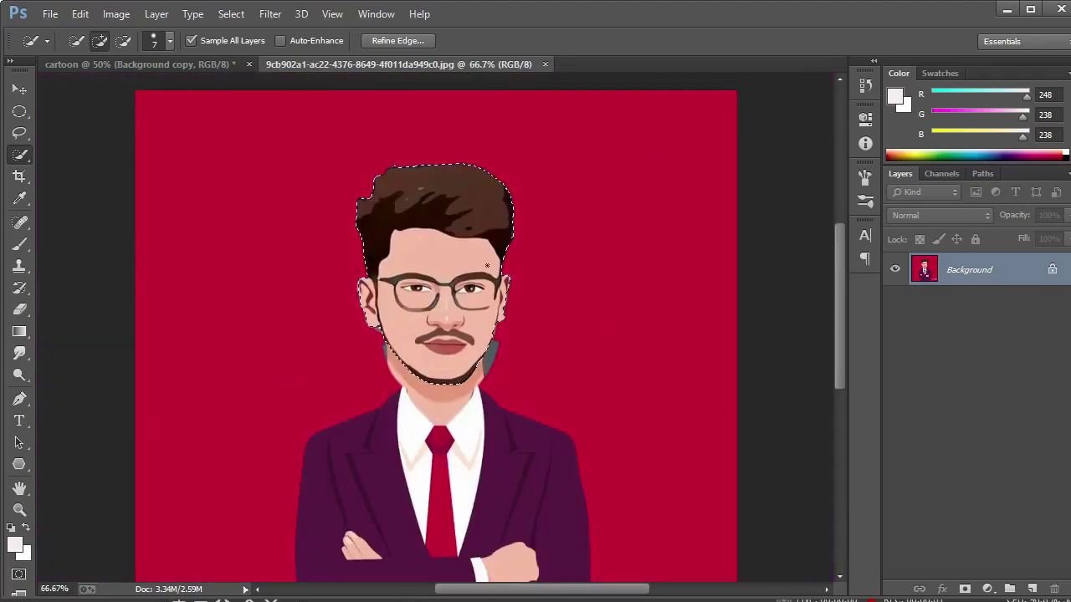
- Refine the head selection's edge with Decontaminate Colors at 50% and output it to a new layer with a layer mask
click(408, 39)
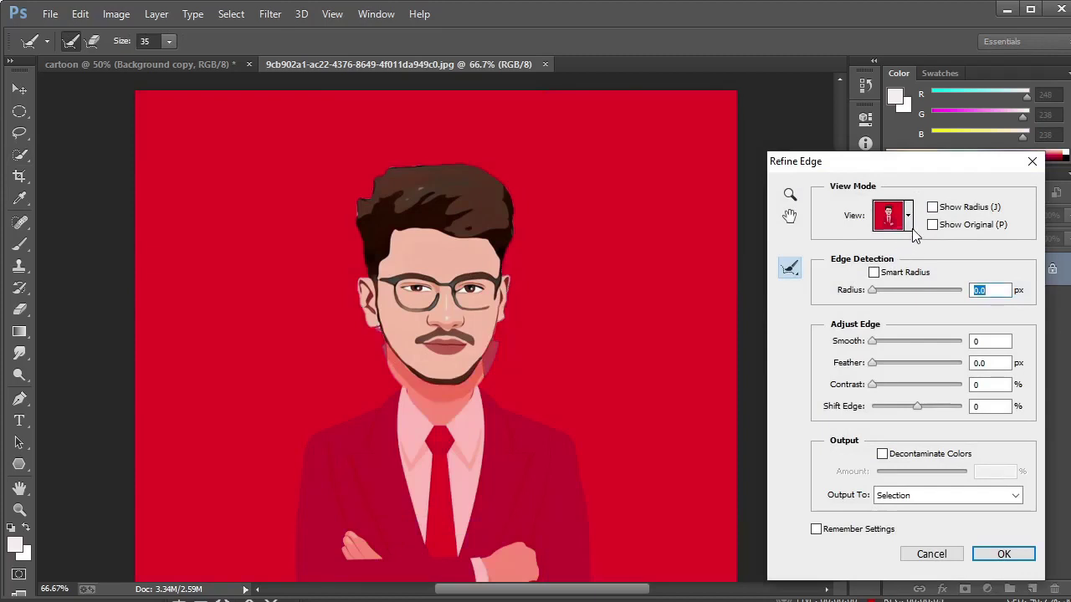
click(907, 216)
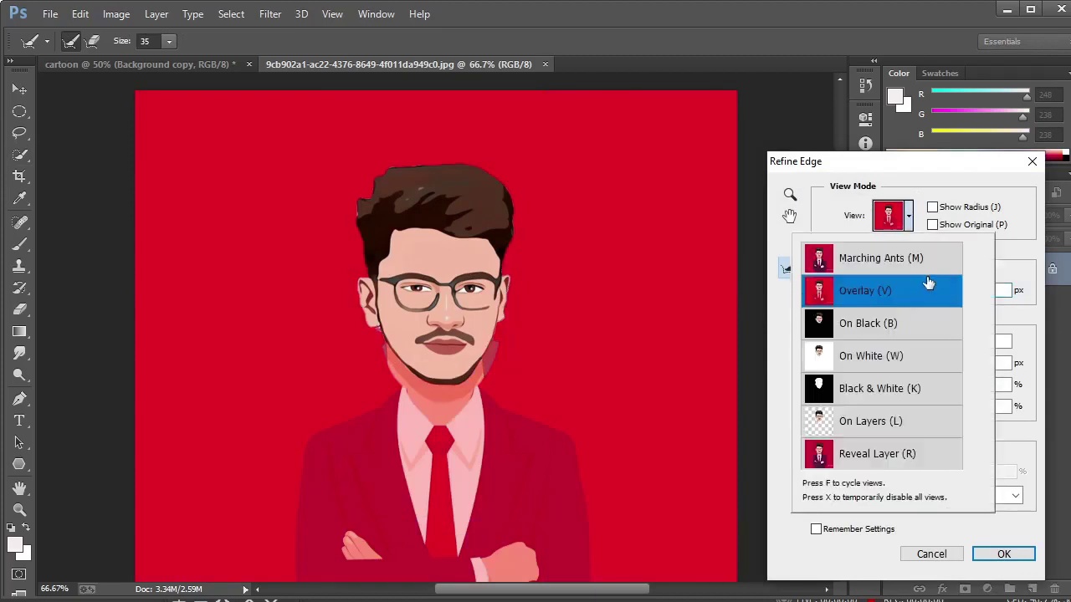
click(949, 176)
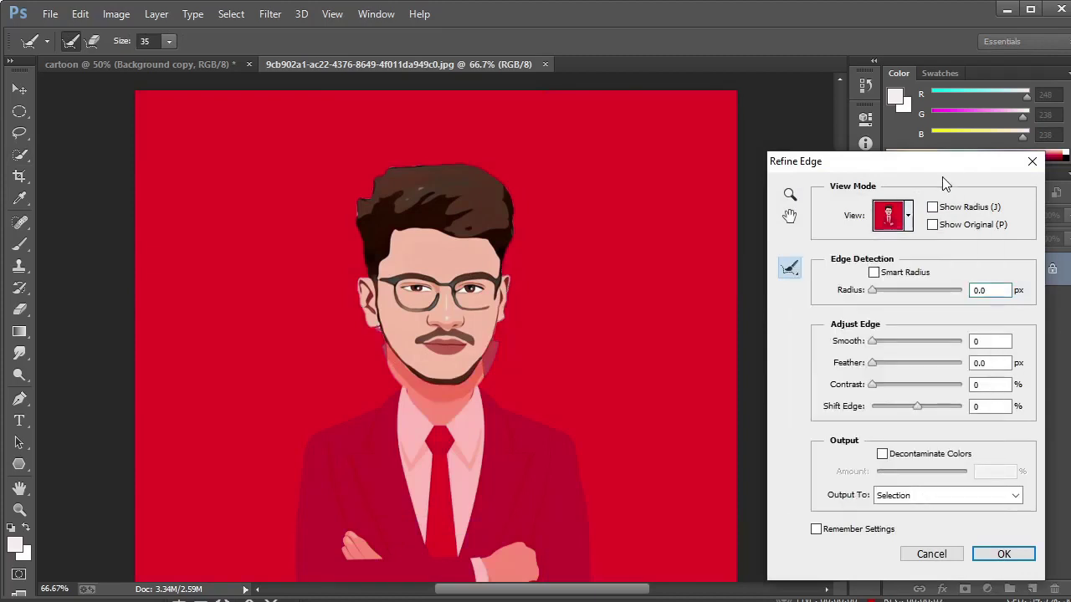
click(902, 458)
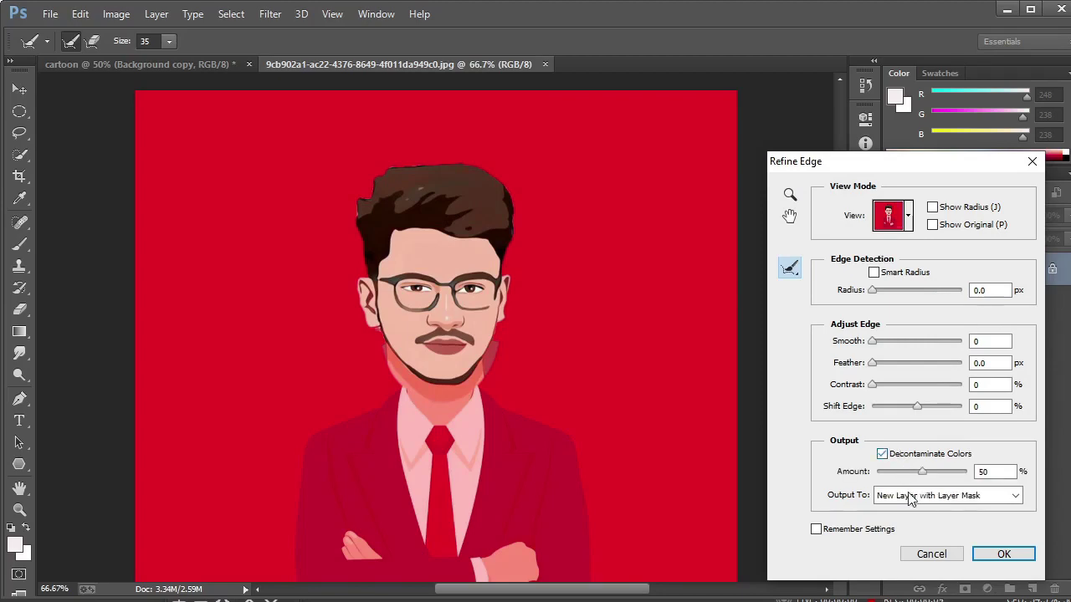
click(995, 555)
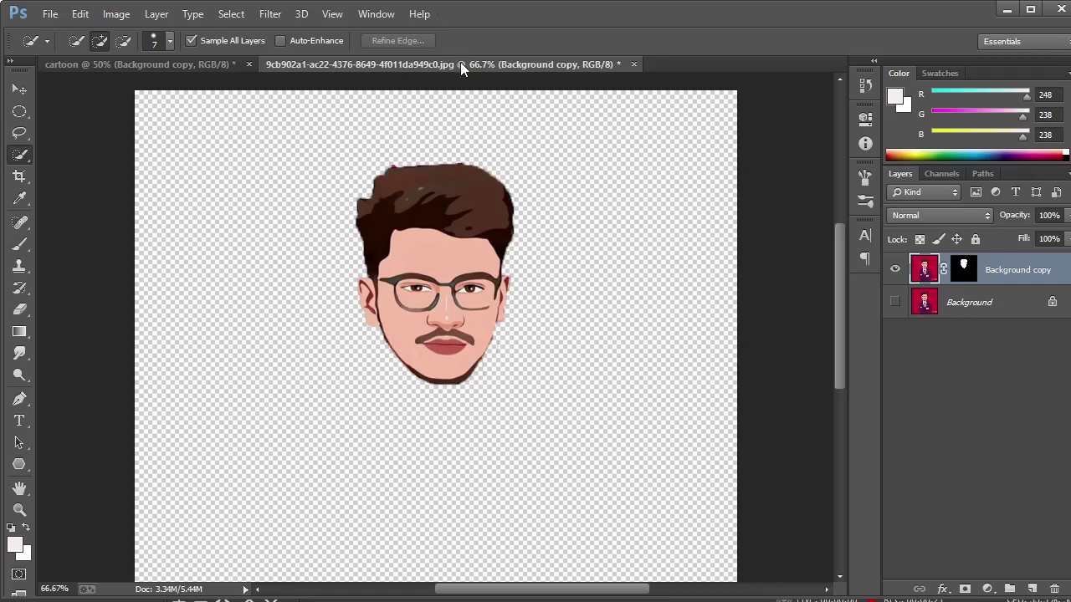
- Float the source image's window, copy the cut-out head above the suit in the cartoon document, and close the source window
drag(460, 63, 710, 76)
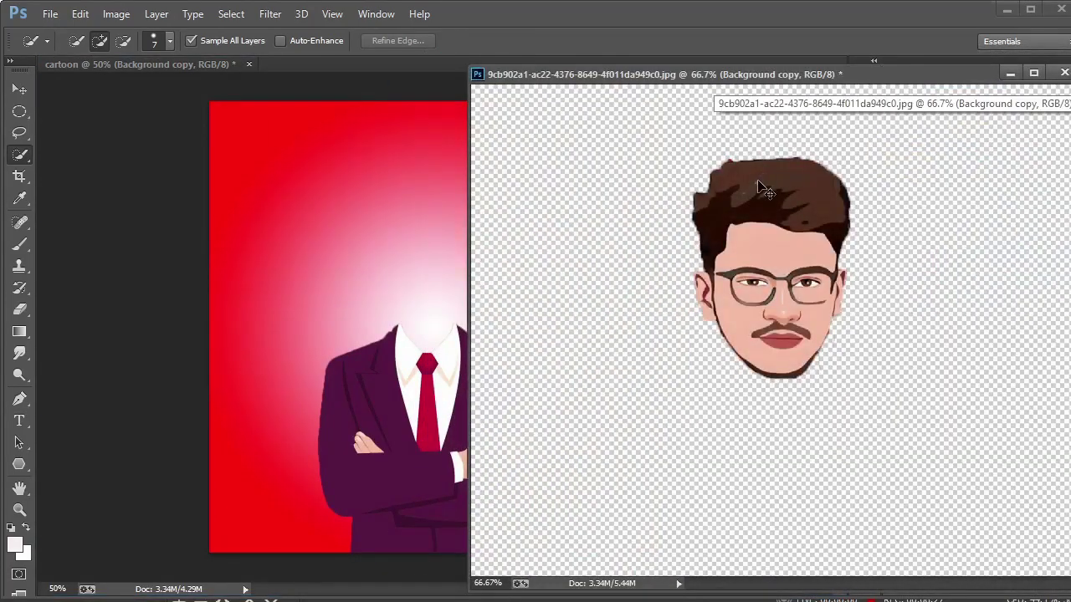
key(ctrl+t)
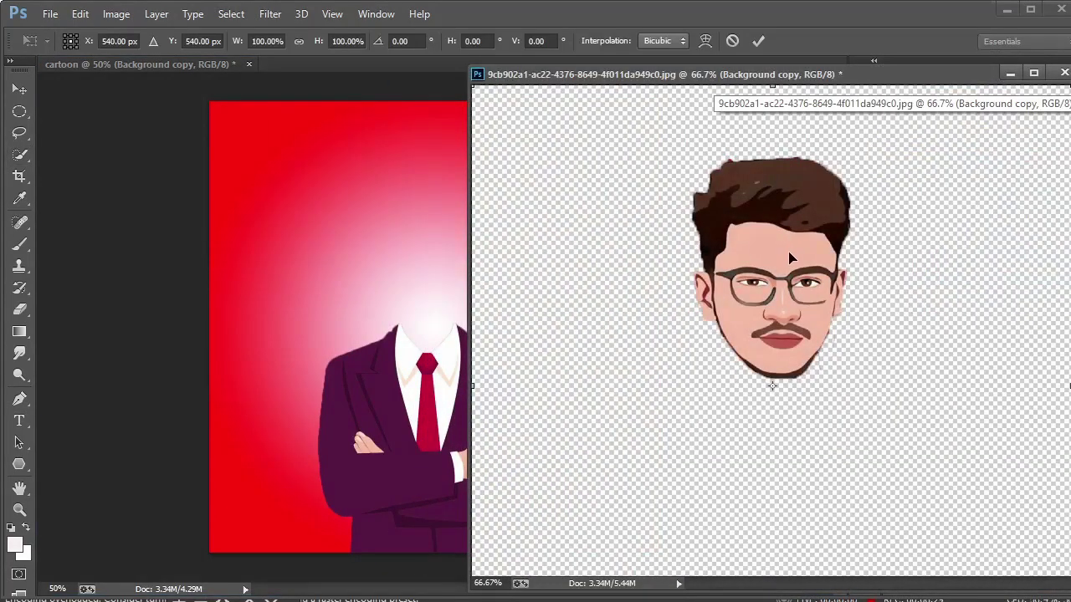
key(Return)
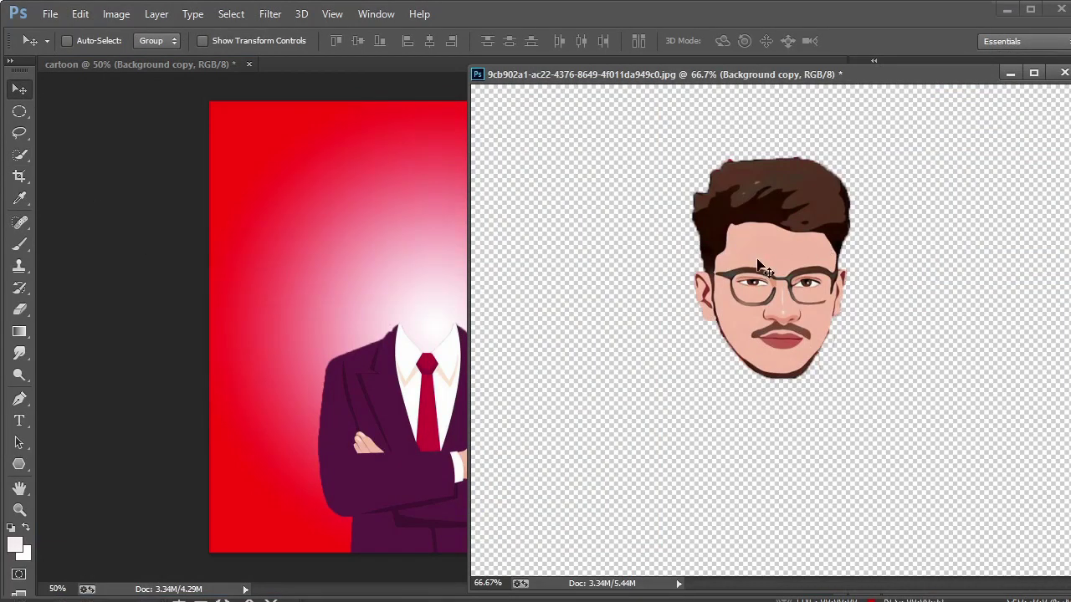
drag(703, 258, 398, 237)
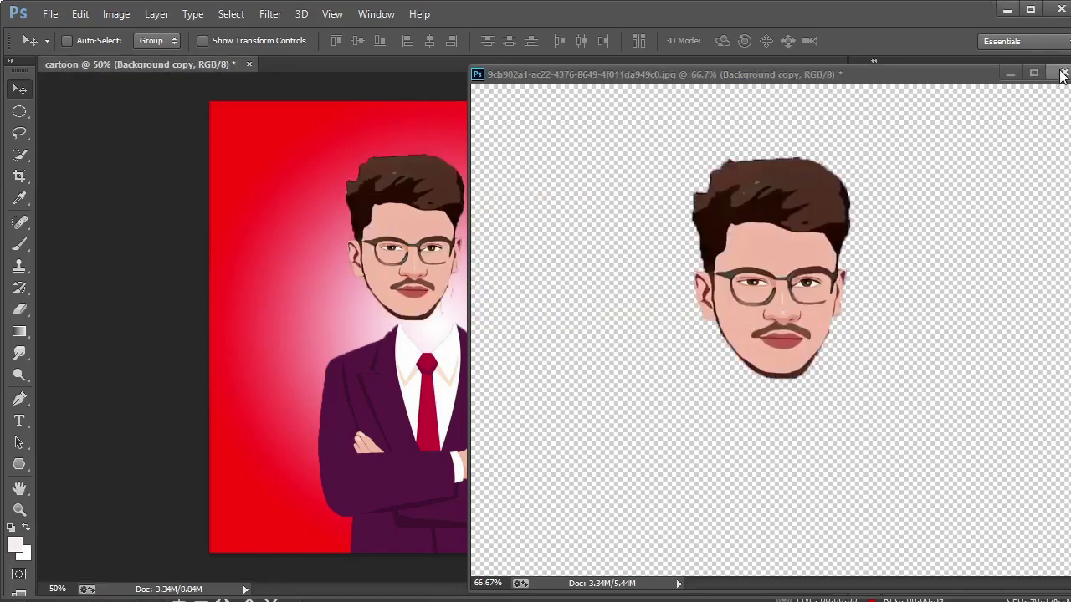
click(1062, 75)
click(533, 245)
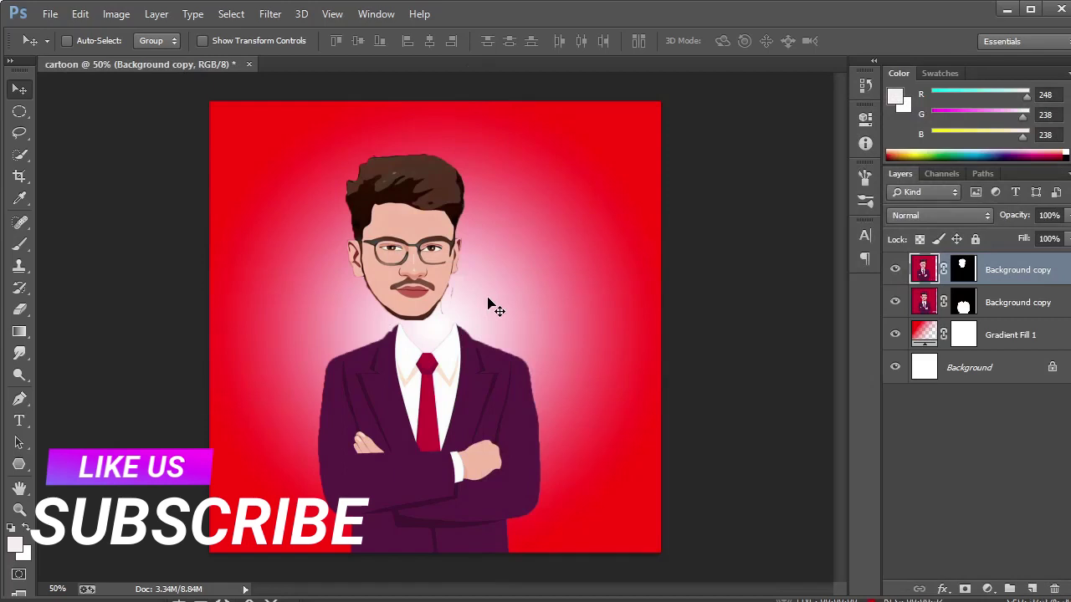
- Scale the head to 95.56% width and 101.30% height and place it over the collar at X 516 px, Y 591 px
key(ctrl+t)
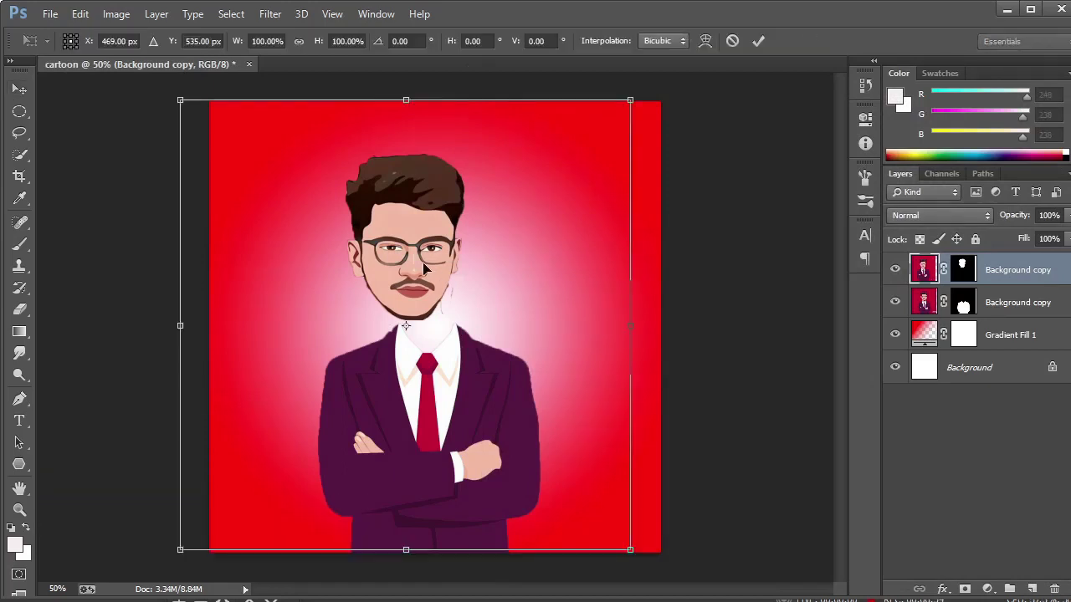
drag(421, 273, 440, 295)
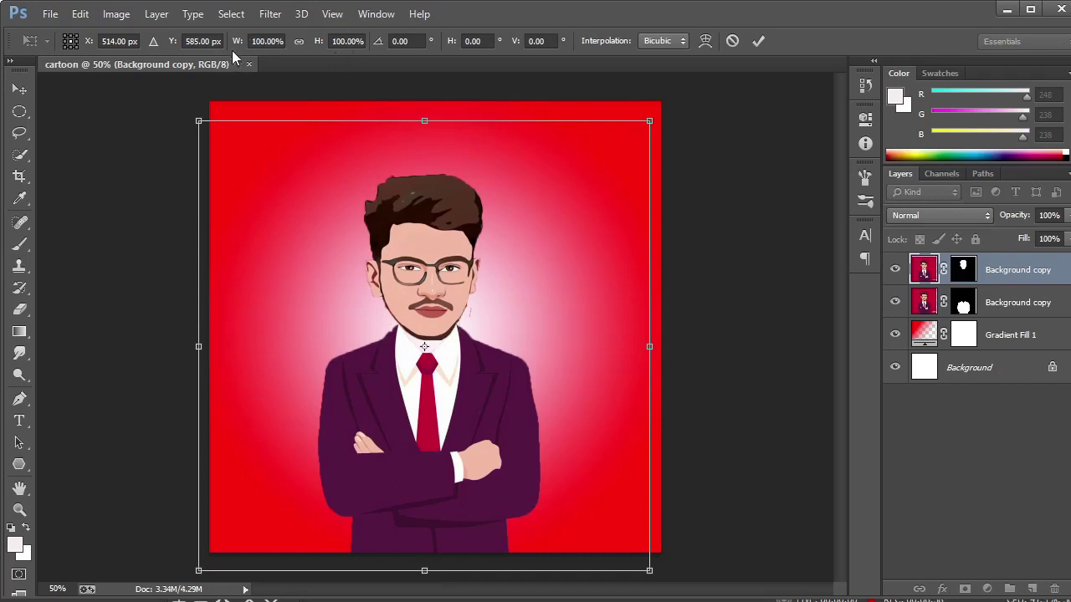
mouse_move(431, 250)
mouse_down()
mouse_move(435, 217)
mouse_move(427, 270)
mouse_up()
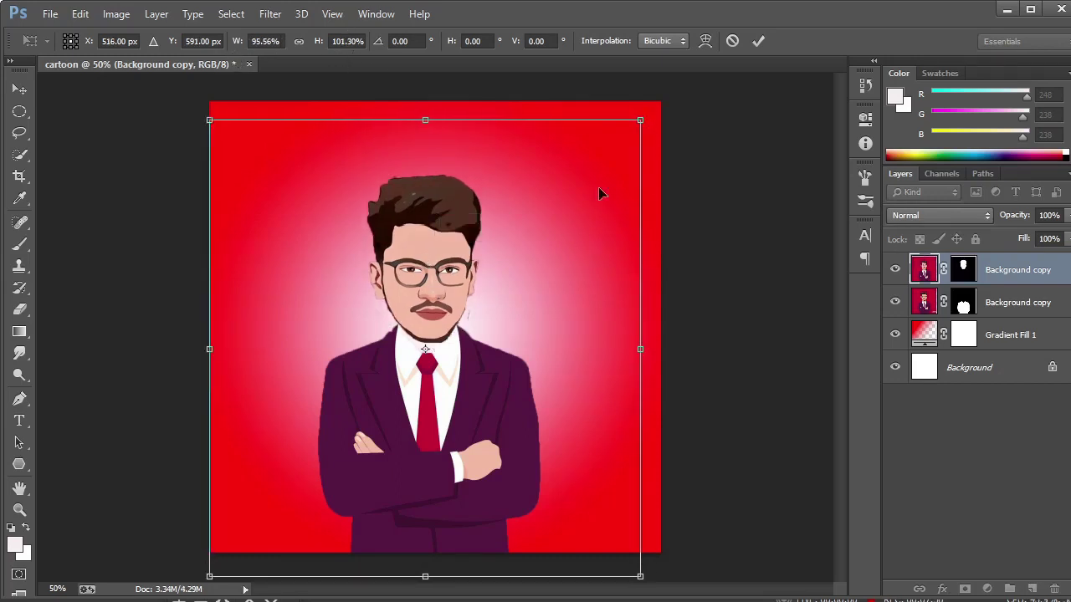
click(761, 44)
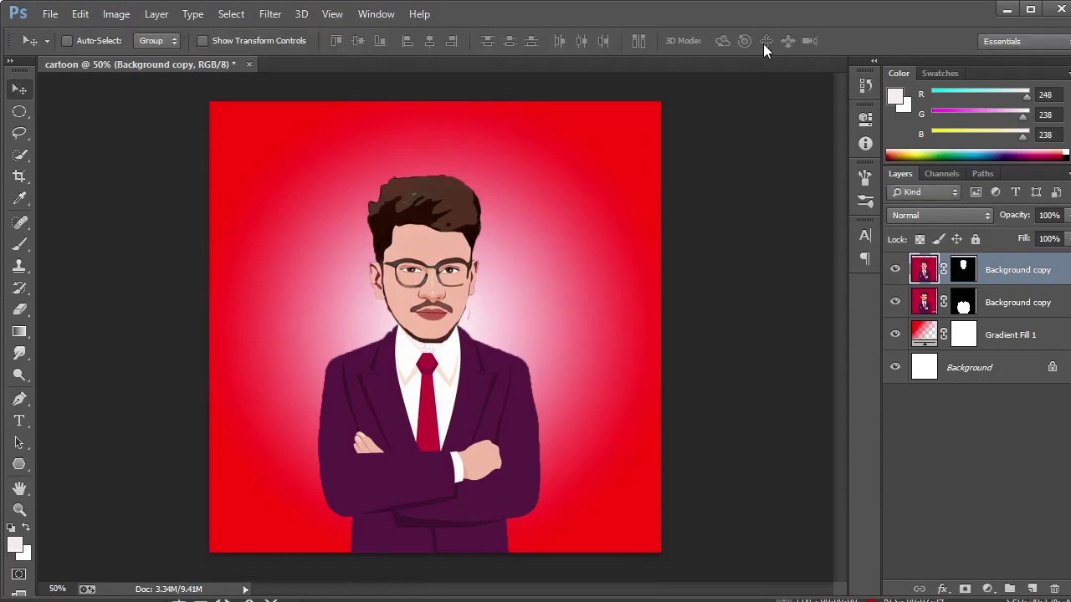
- Add a Brightness/Contrast adjustment layer above the head with brightness -24 and contrast 55
click(987, 590)
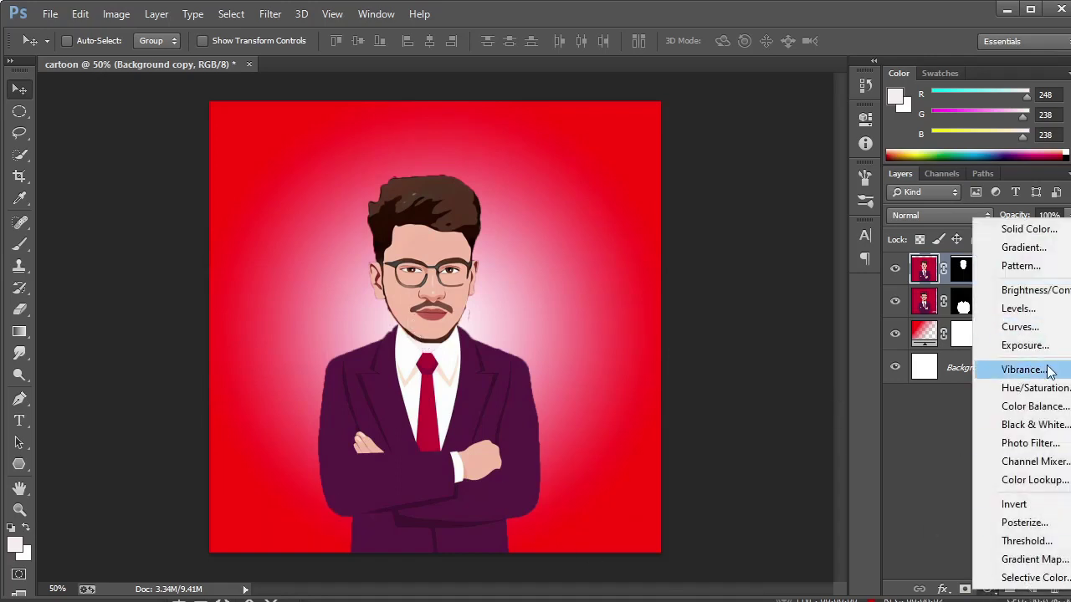
click(1030, 292)
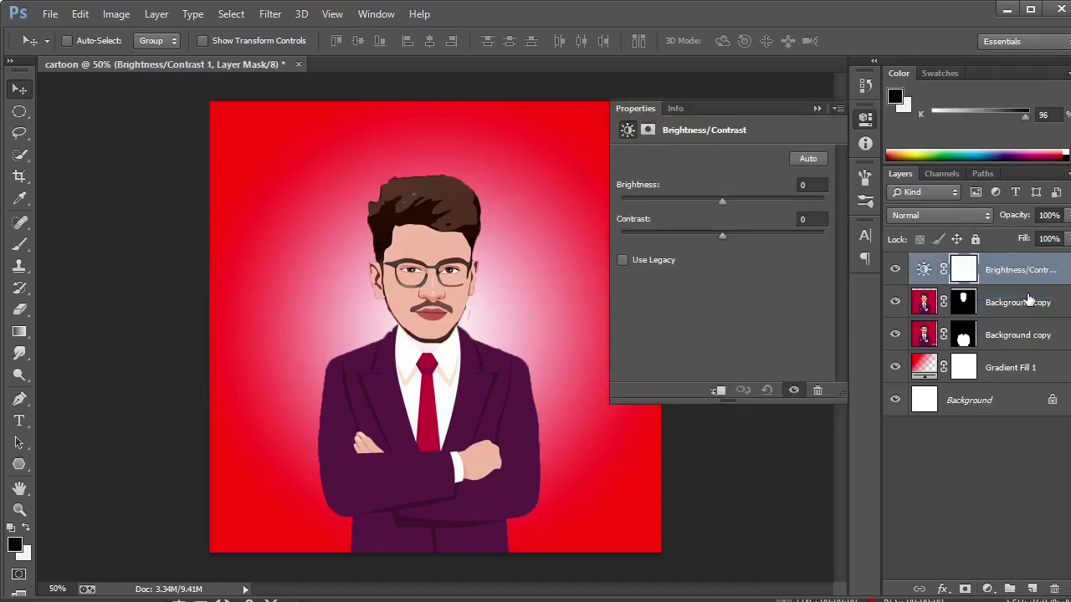
drag(722, 202, 706, 202)
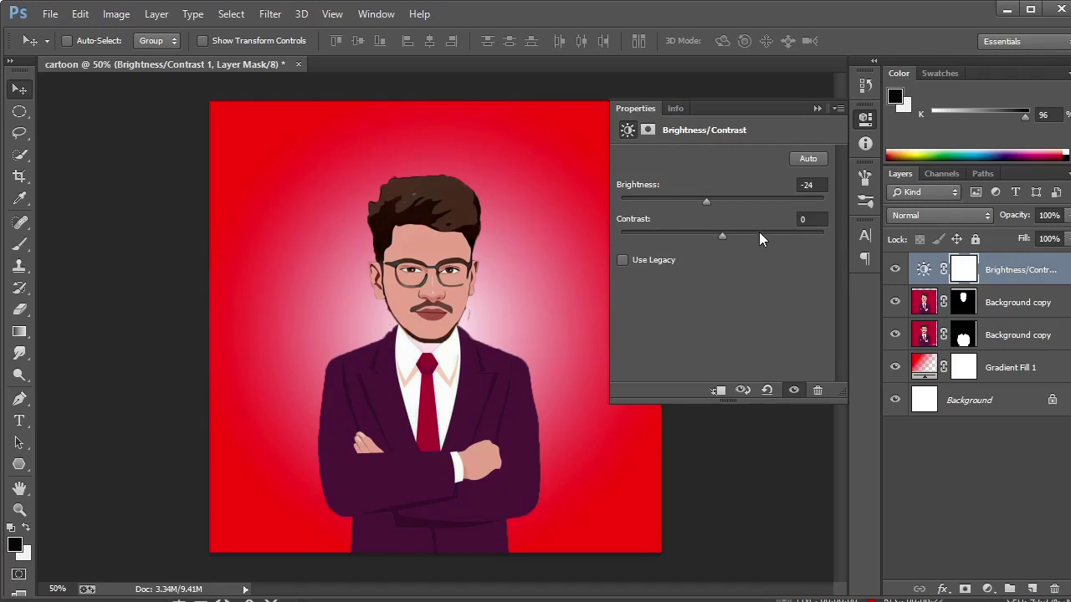
click(758, 234)
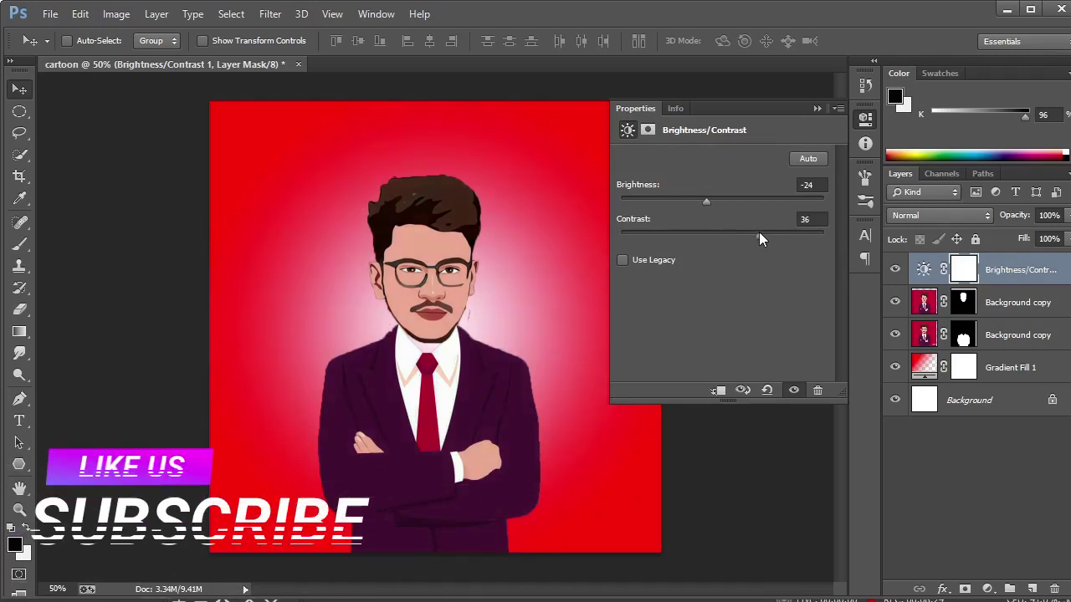
drag(758, 234, 772, 236)
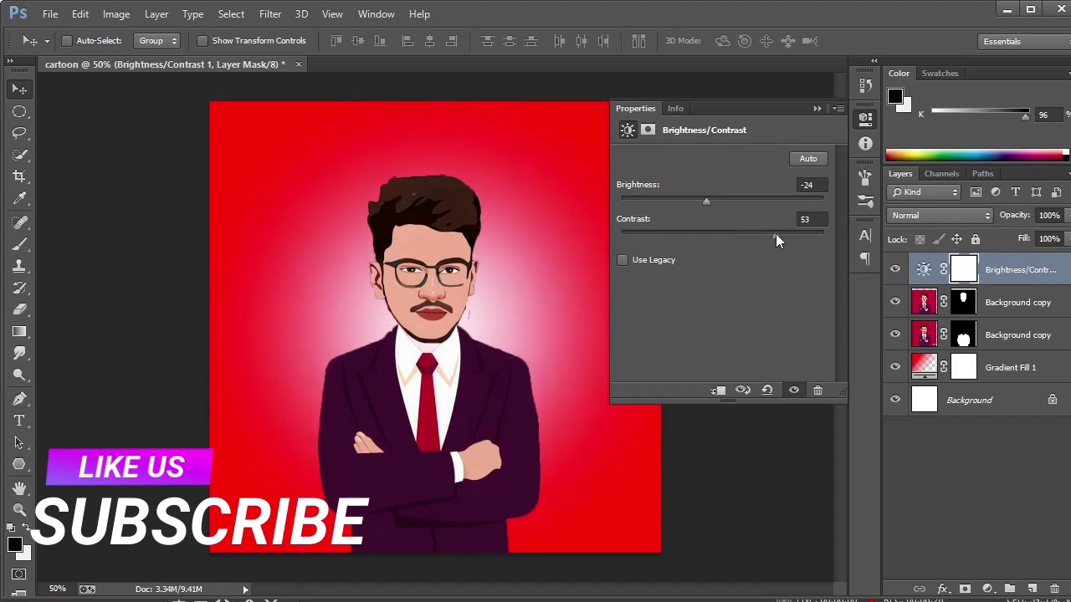
drag(775, 235, 778, 234)
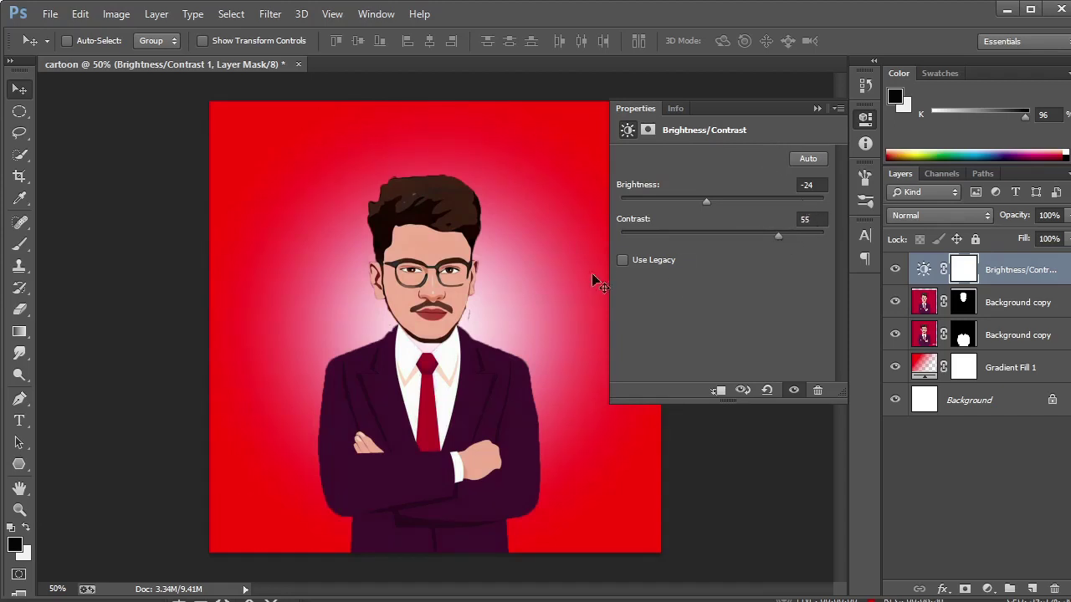
click(865, 117)
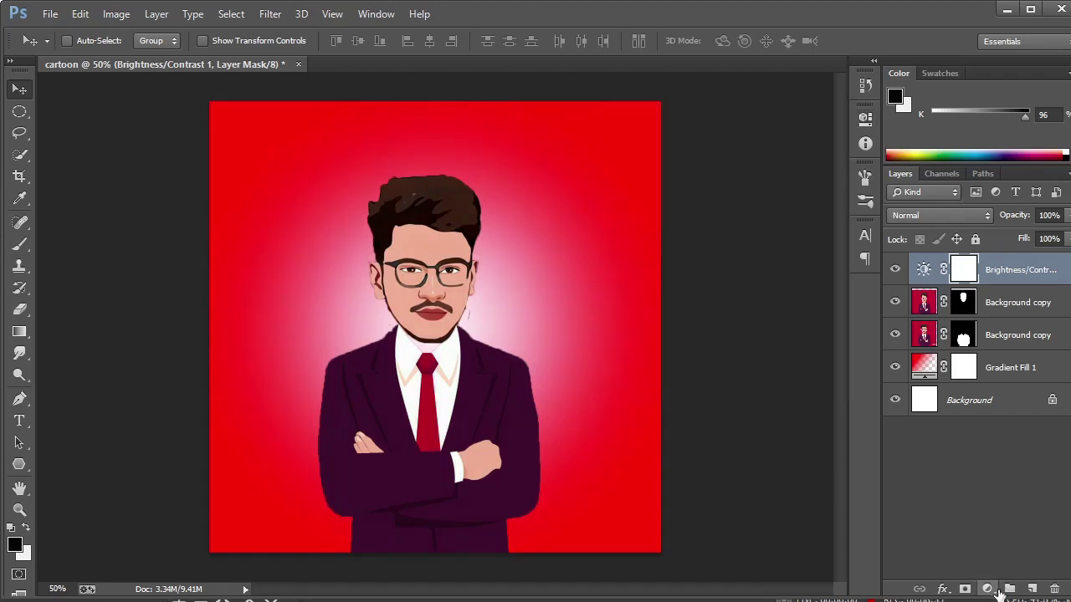
- Add an Exposure adjustment layer above the Brightness/Contrast layer with exposure -0.11
click(989, 590)
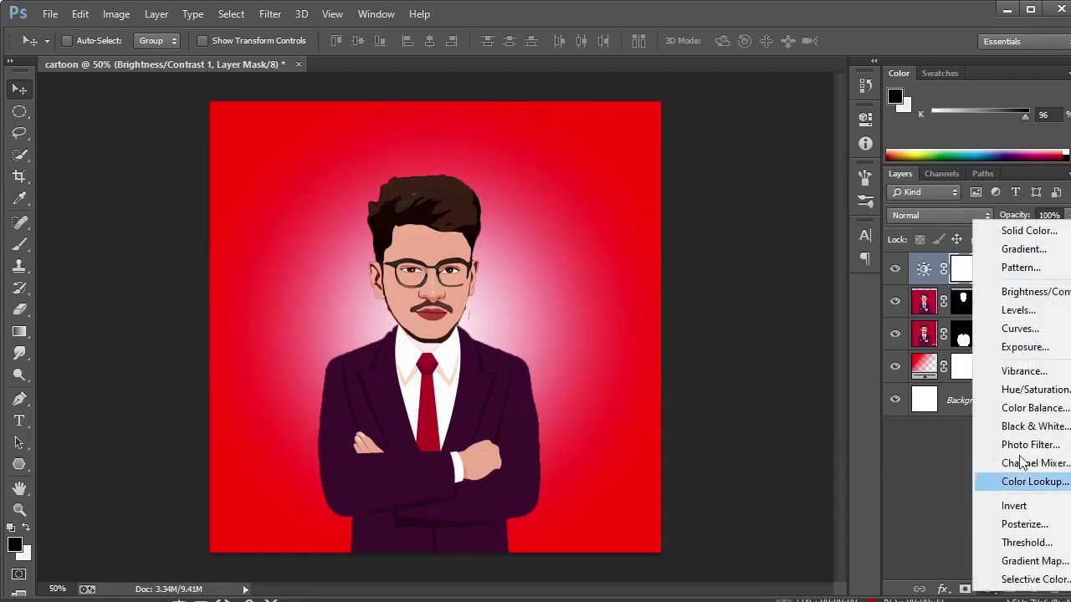
click(1016, 349)
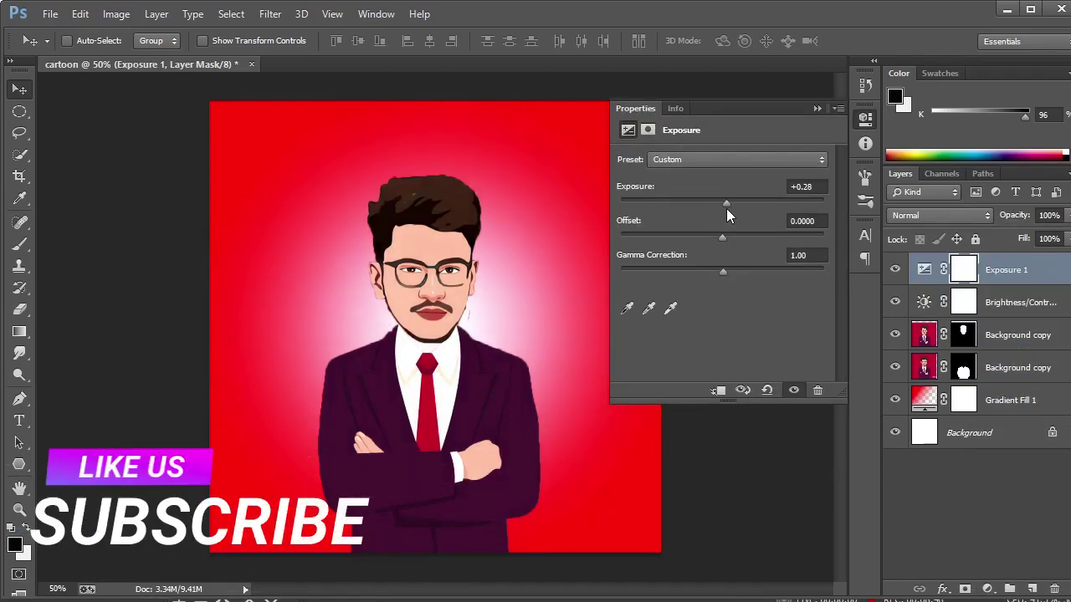
drag(726, 208, 720, 208)
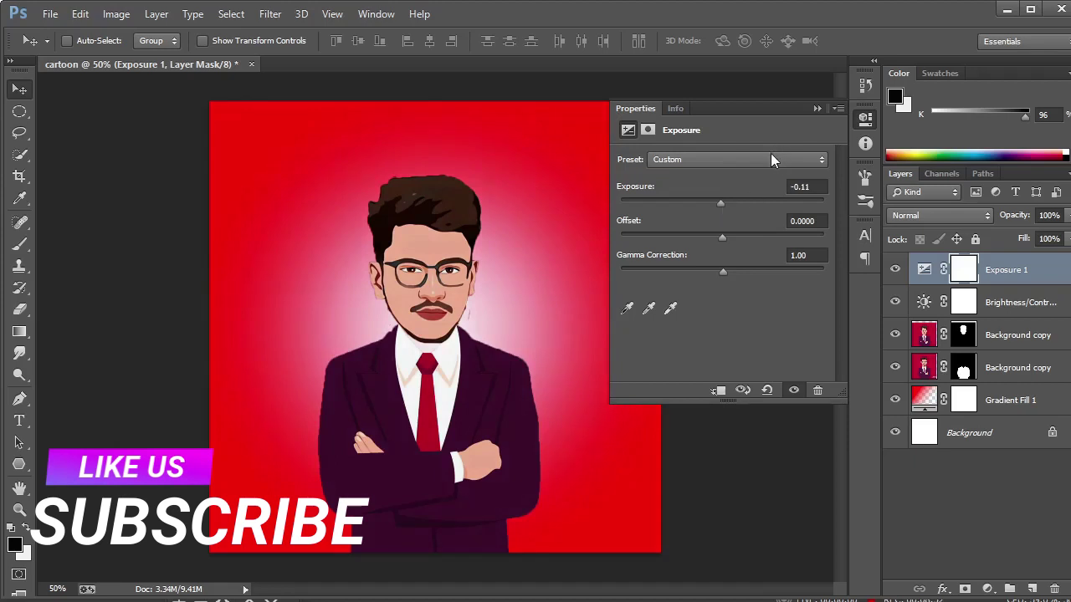
click(817, 108)
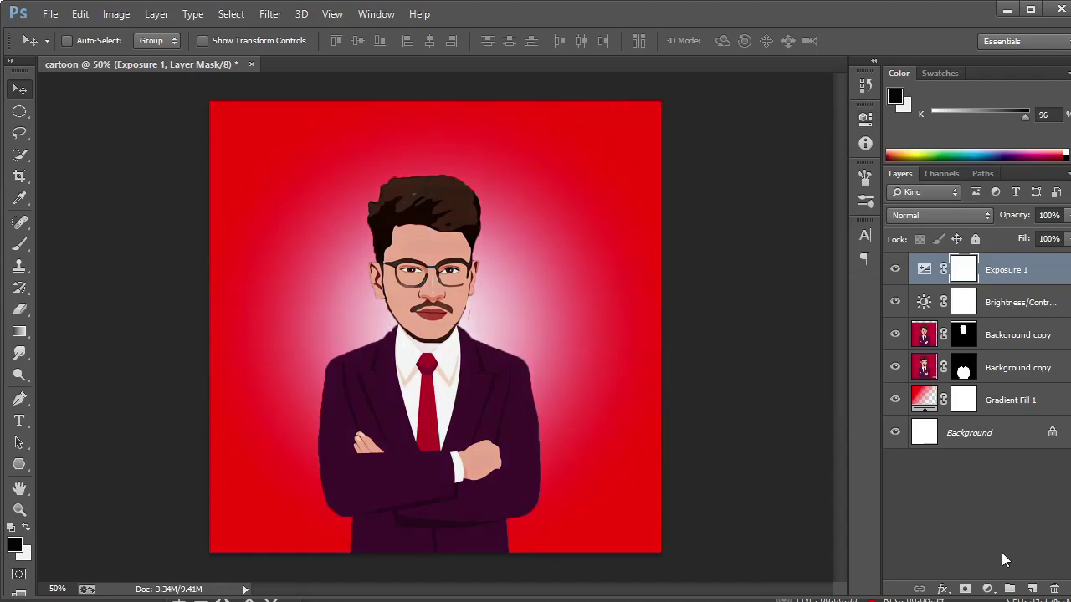
- Add a Hue/Saturation adjustment layer above the Exposure layer and raise its saturation slightly
click(987, 589)
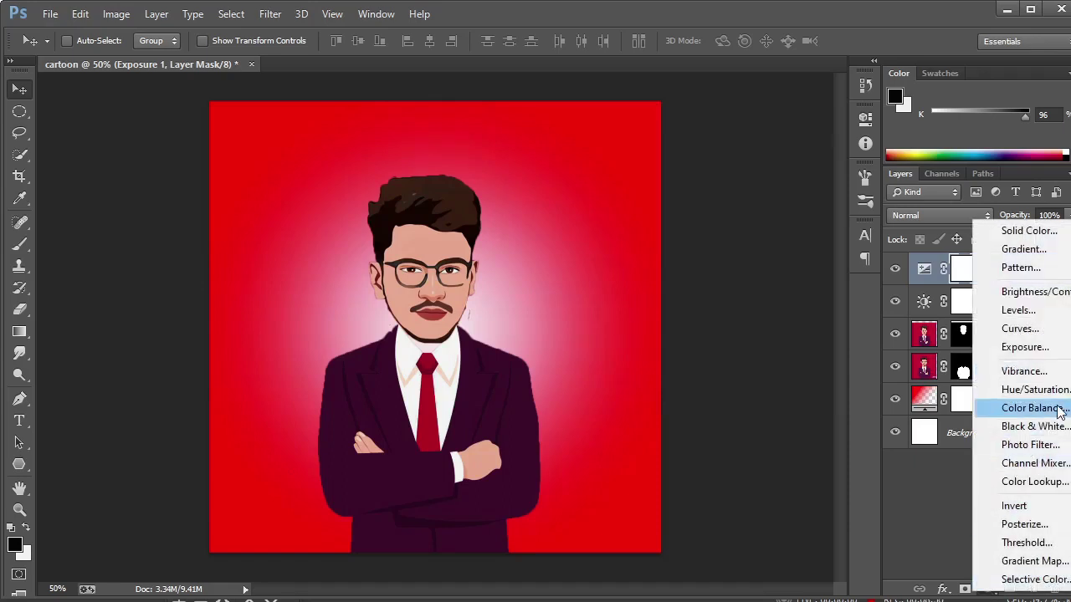
click(1035, 390)
drag(722, 253, 740, 253)
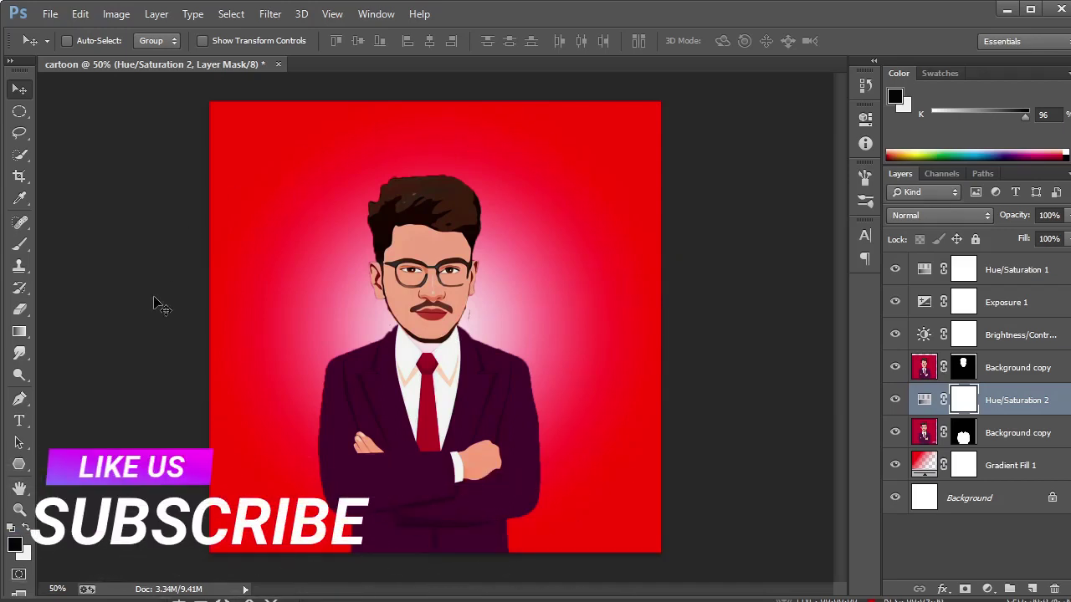
- Add the title YOKI above the head in off-white Leelawadee Bold, 103 pt, with character tracking of 500
click(20, 421)
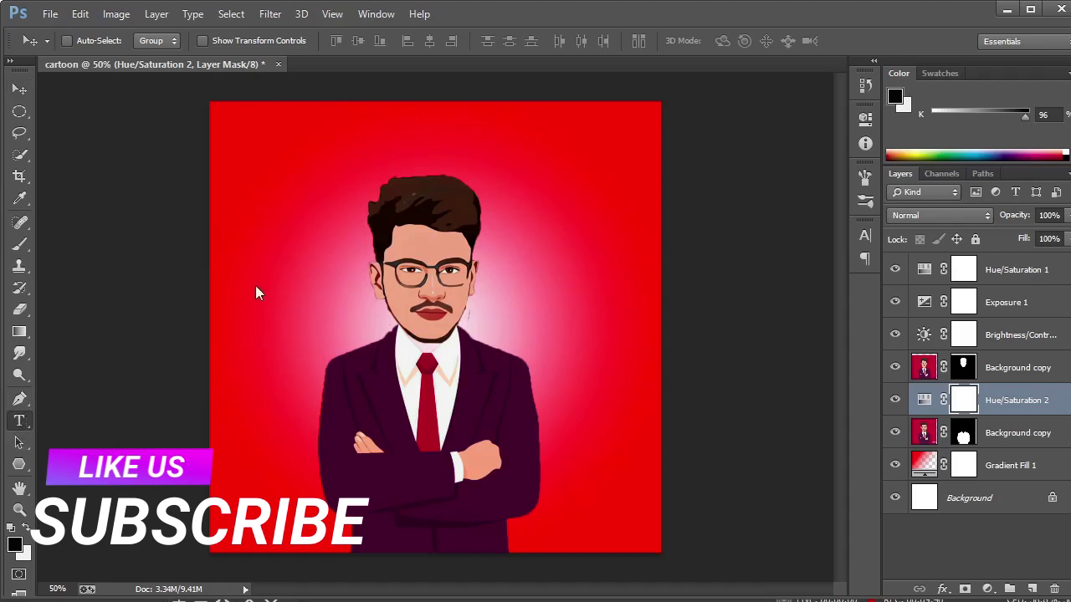
click(395, 141)
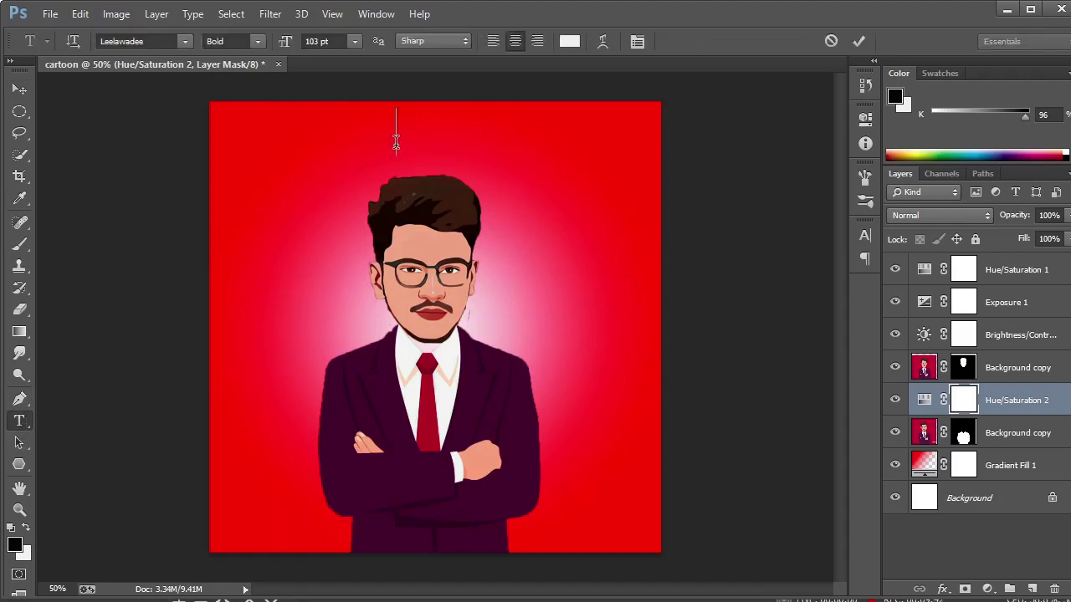
text(YOKI)
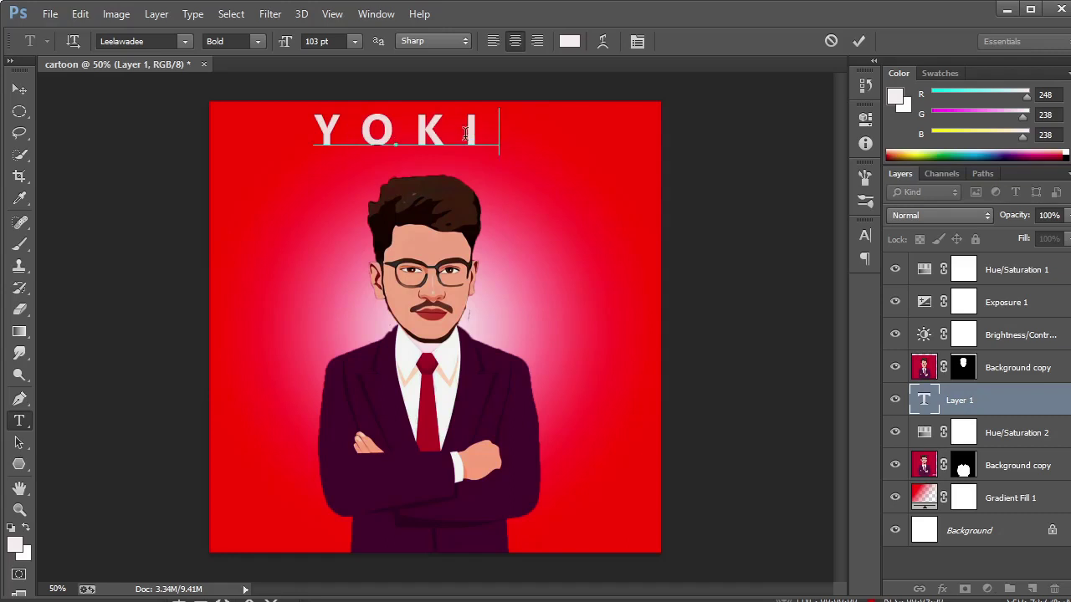
click(856, 240)
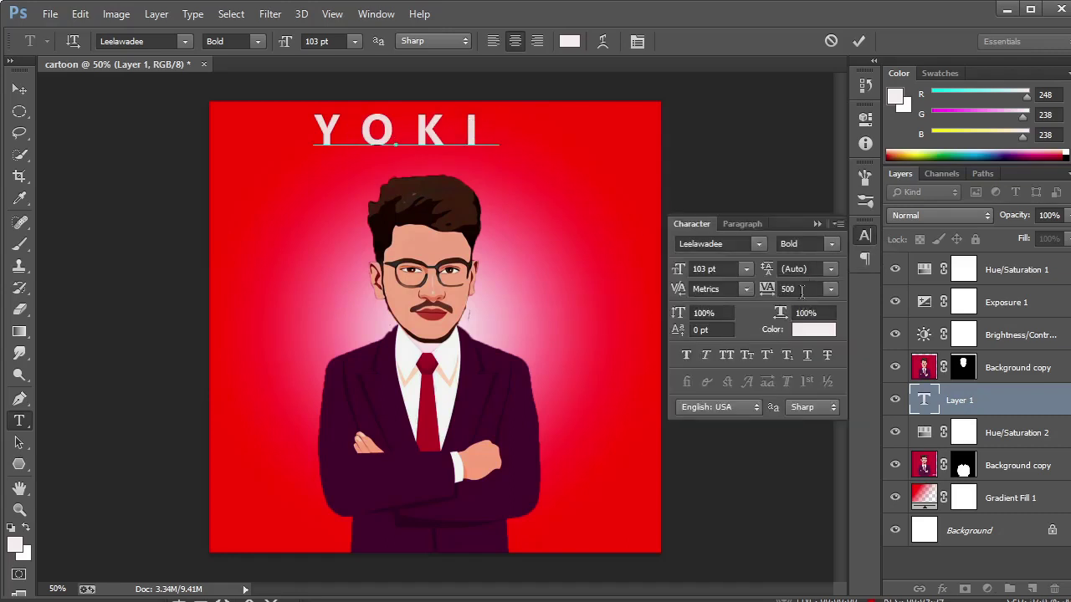
click(800, 287)
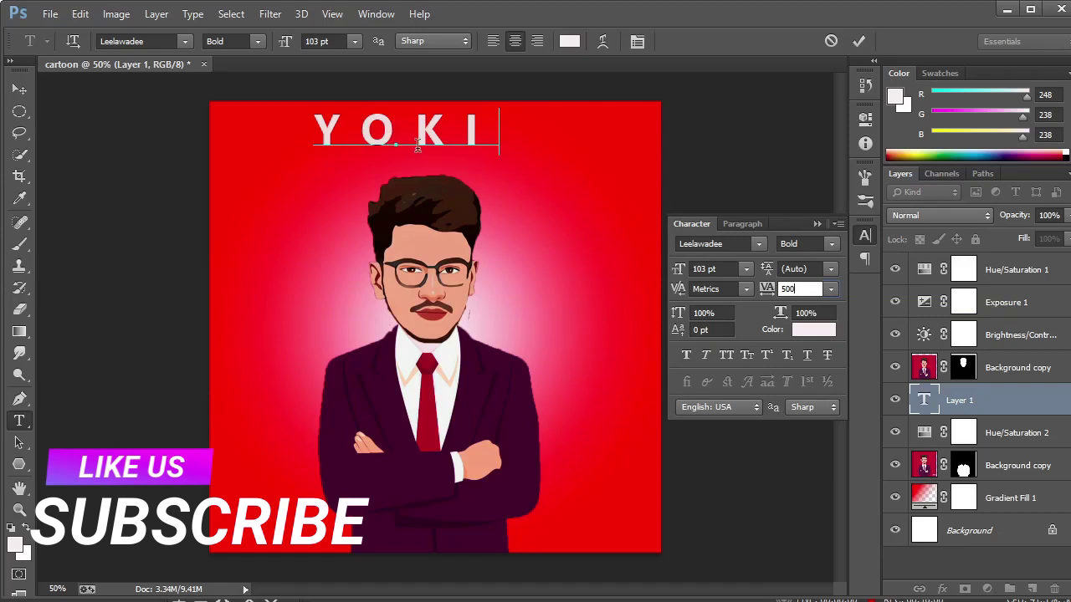
click(820, 225)
key(ctrl)
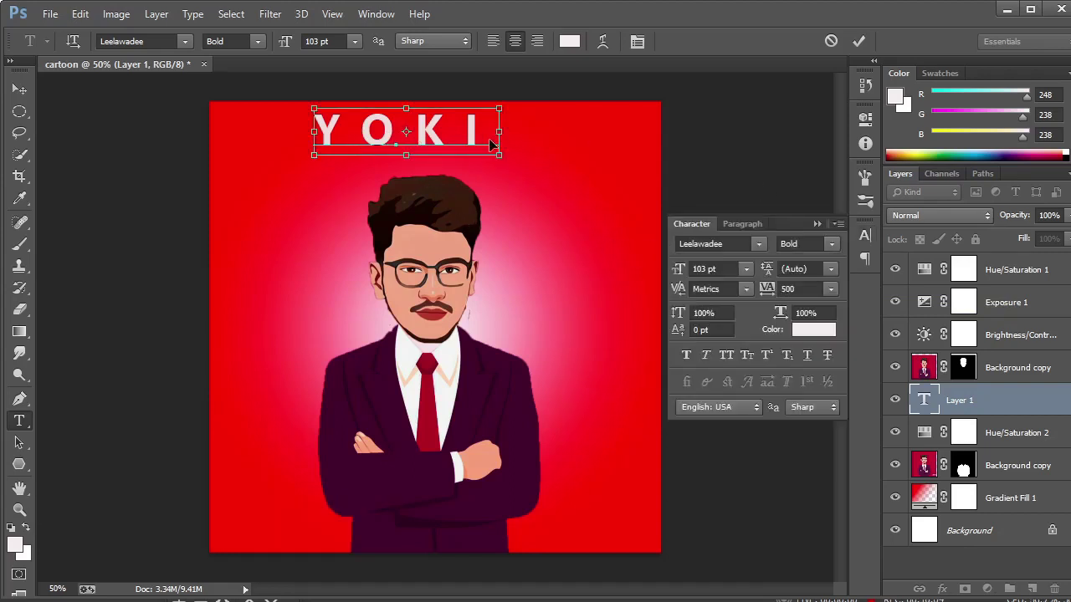
key(ctrl+Return)
- Move the YOKI title closer to the head, placing it at X 516 px, Y 100.08 px
key(ctrl+t)
drag(420, 136, 435, 147)
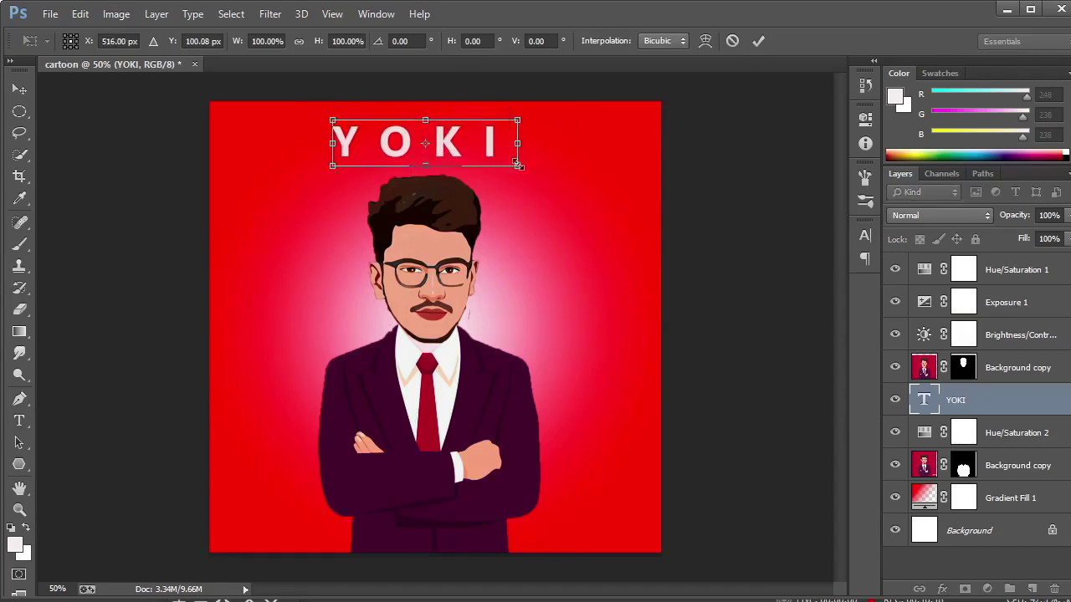
click(754, 44)
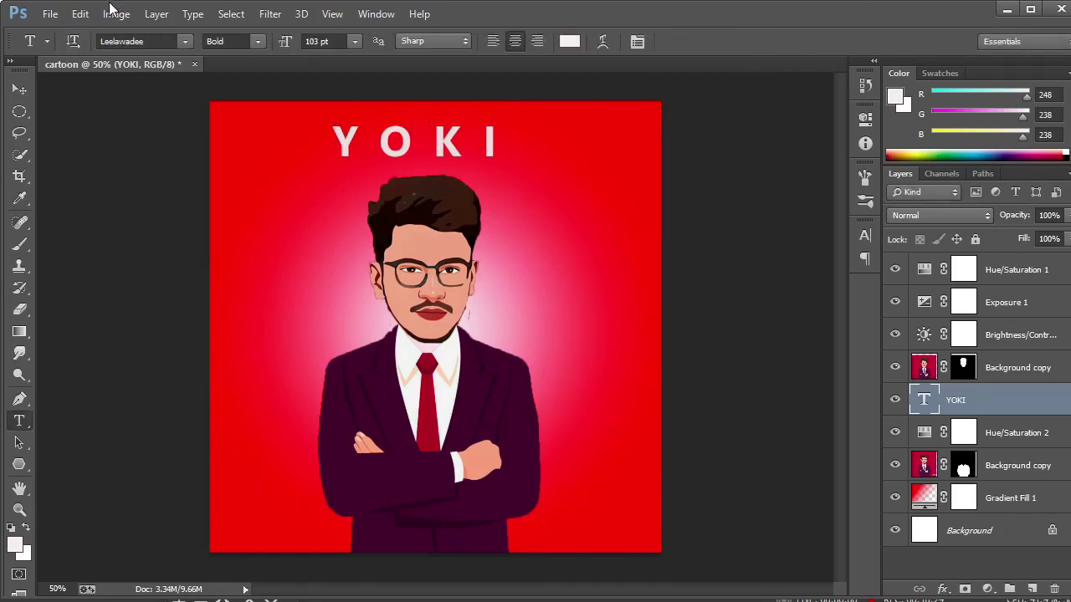
- Start saving the finished cartoon document as a new file with Save As
click(50, 14)
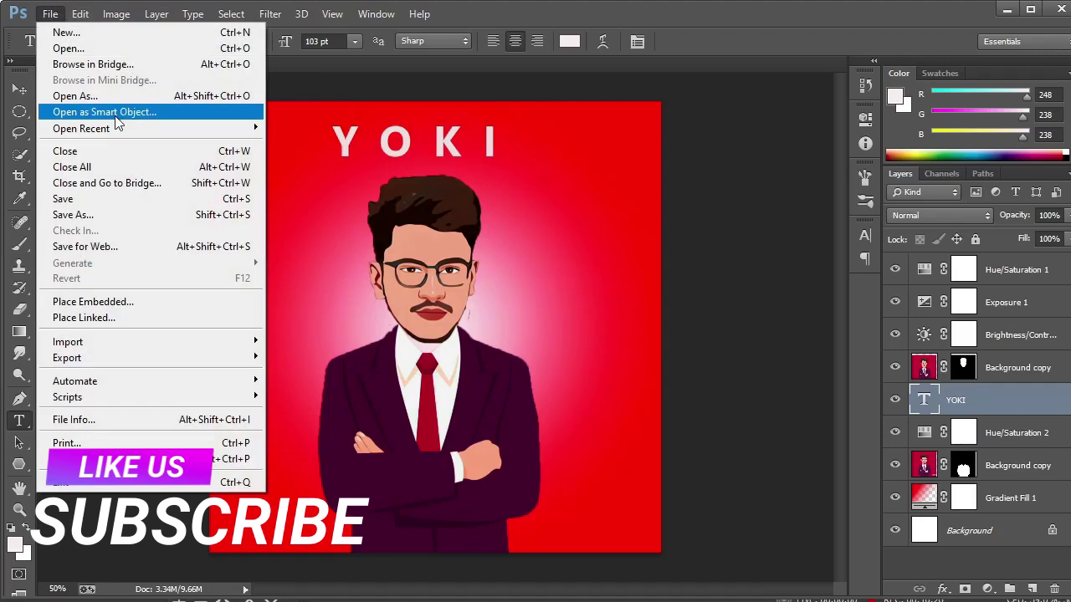
click(144, 215)
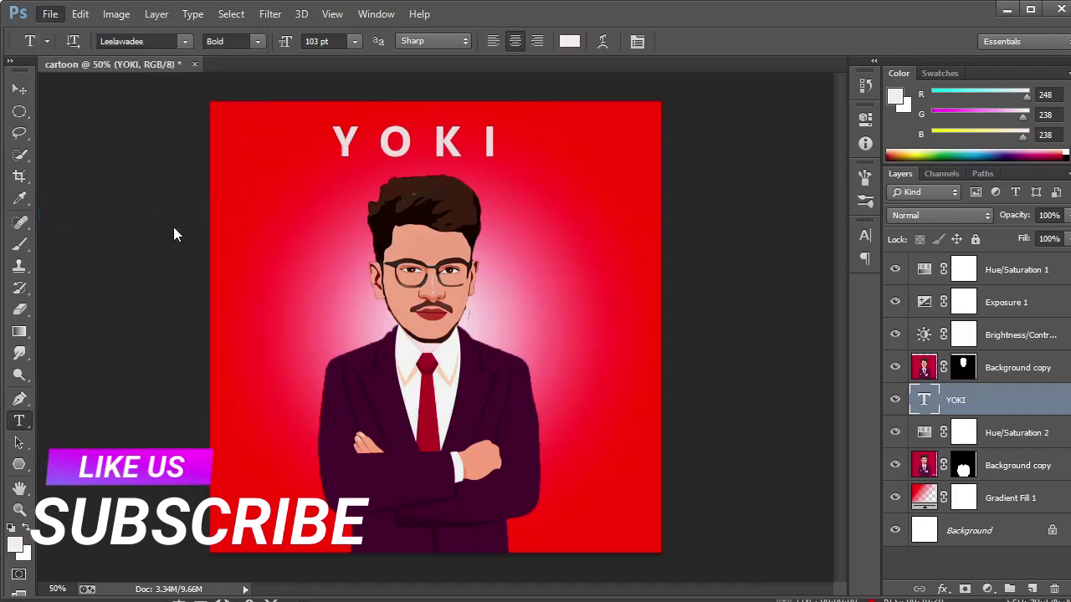